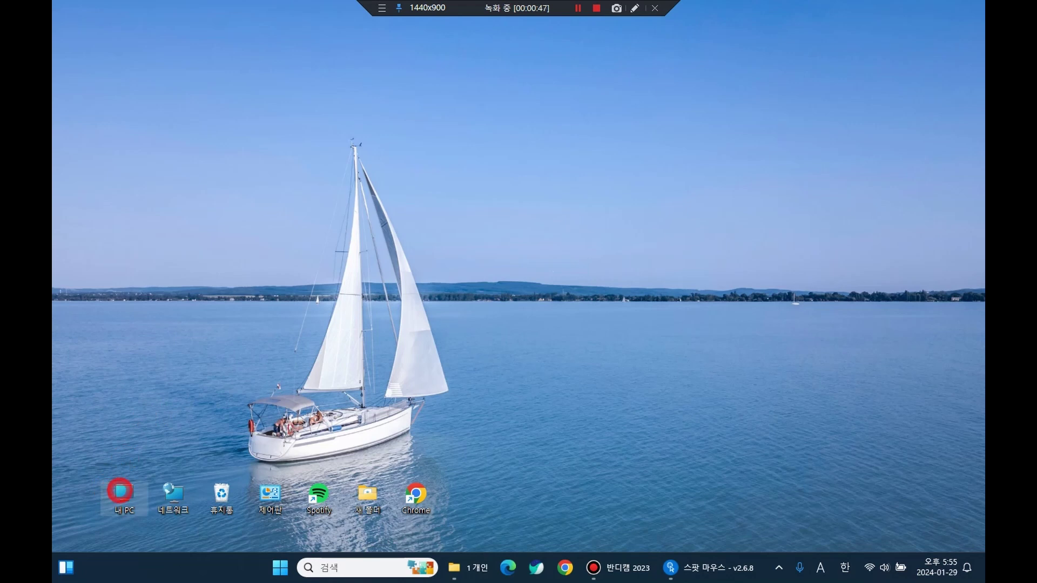
- Rename the PC to bluespring92-mac from its system properties and postpone the restart
{"action": "right_click", "coordinate": [119, 490]}
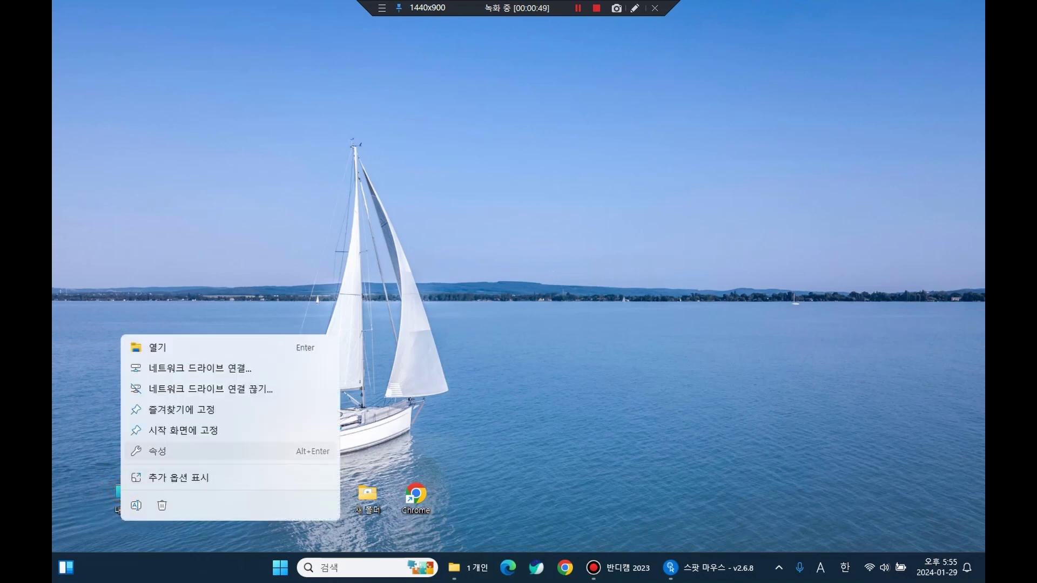
{"action": "left_click", "coordinate": [148, 451]}
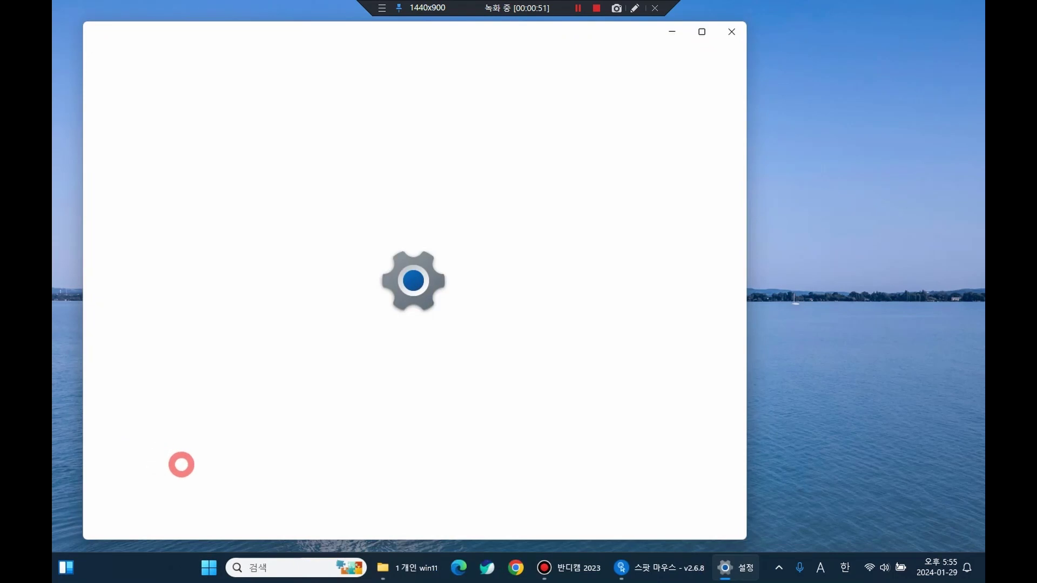
{"action": "left_click", "coordinate": [655, 122]}
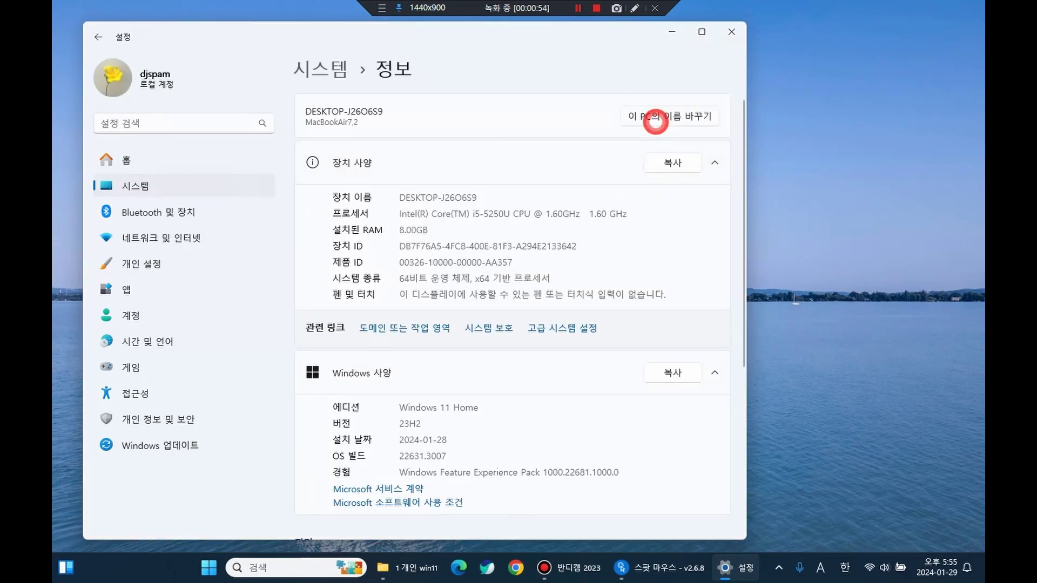
{"action": "left_click", "coordinate": [655, 122]}
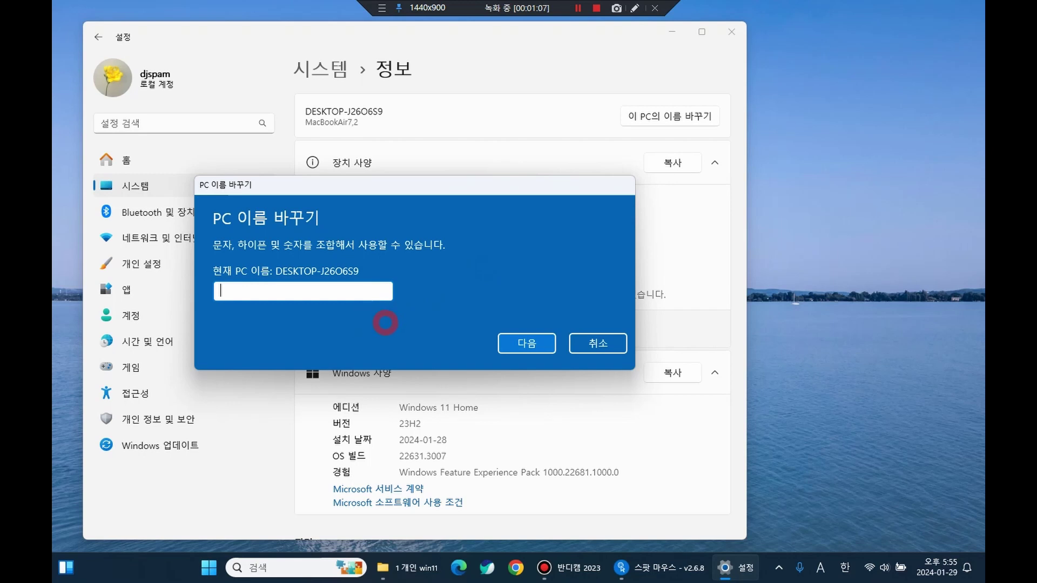
{"action": "left_click", "coordinate": [506, 344]}
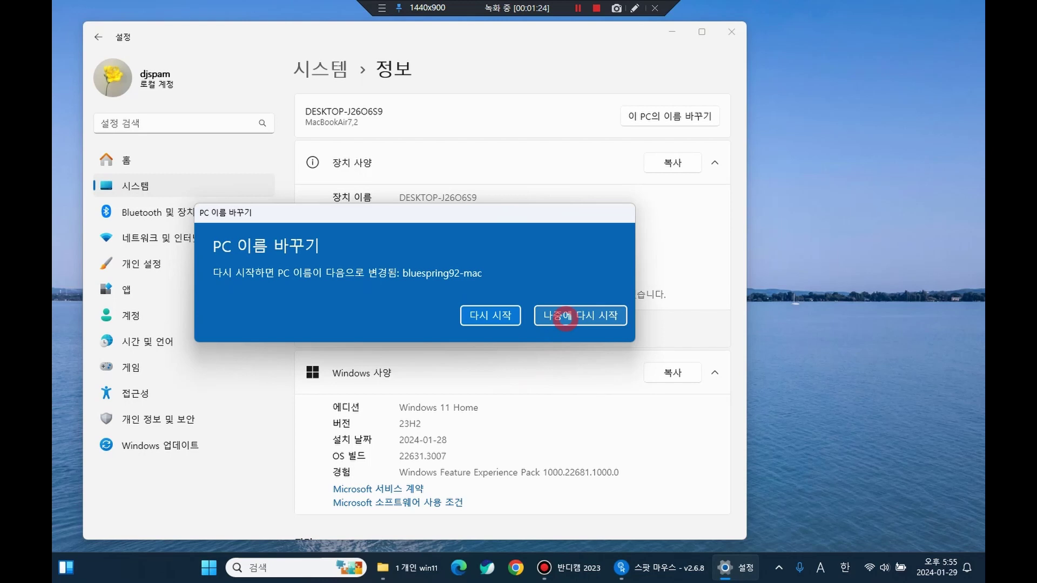
{"action": "left_click", "coordinate": [565, 316]}
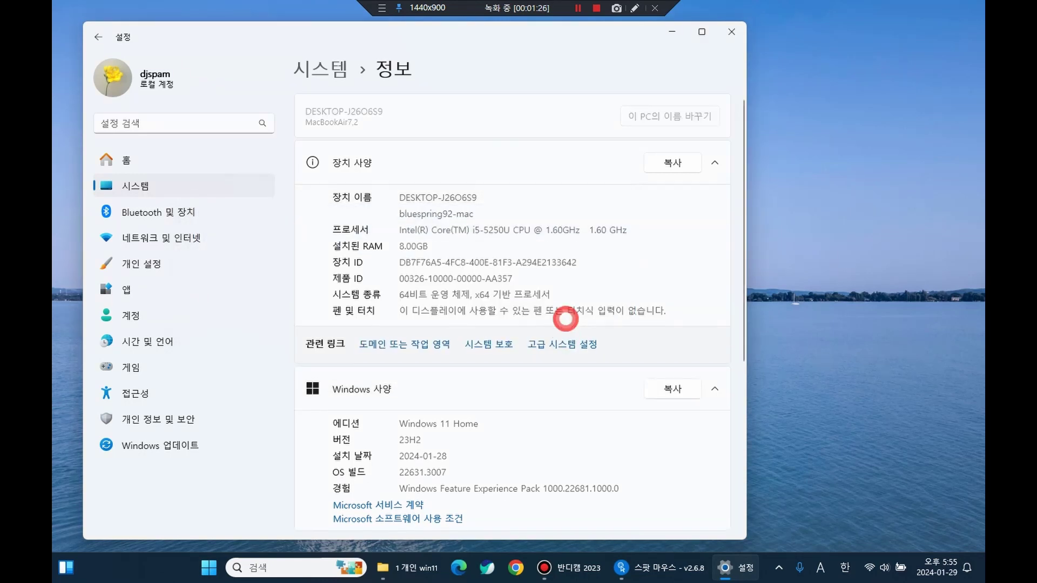
- Set File Explorer to open to 내 PC in the folder options and confirm
{"action": "left_click", "coordinate": [118, 509]}
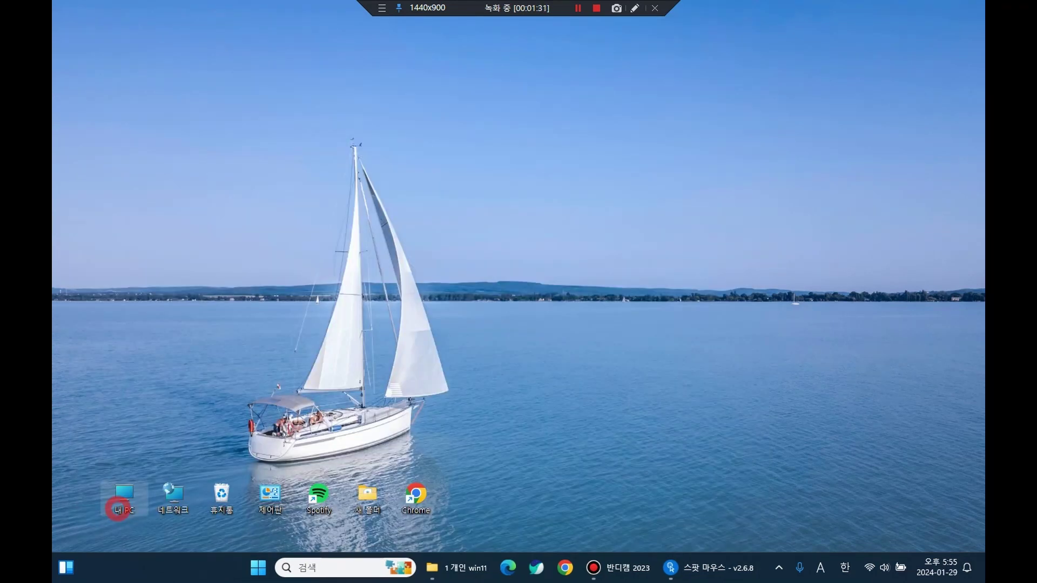
{"action": "double_click", "coordinate": [118, 510]}
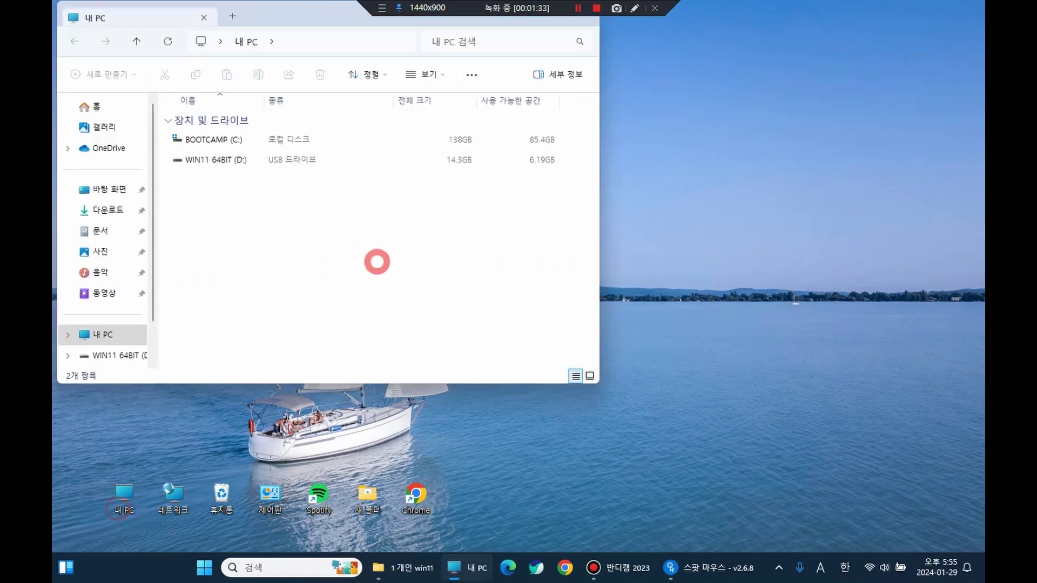
{"action": "left_click", "coordinate": [472, 76]}
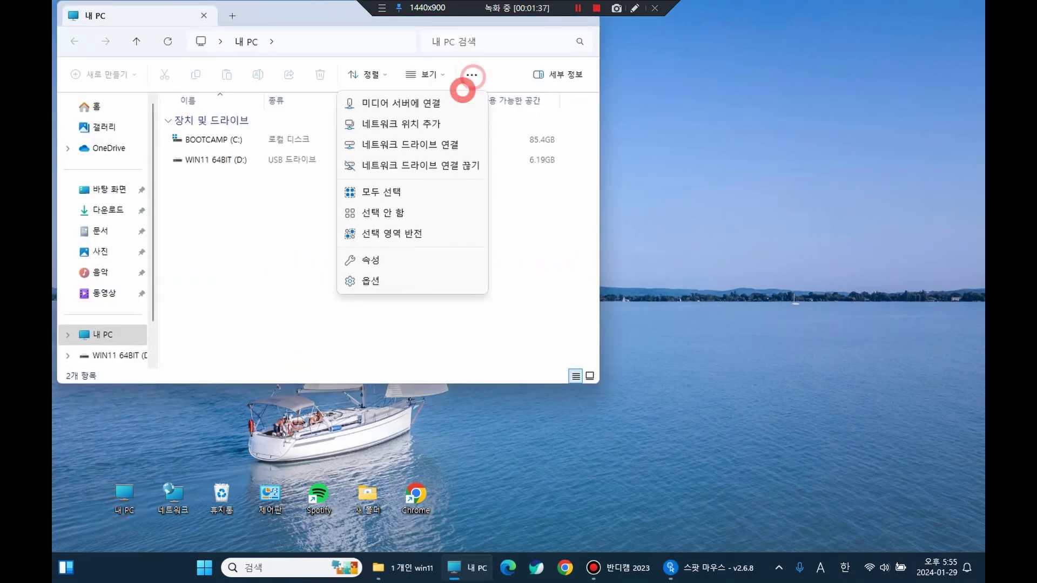
{"action": "left_click", "coordinate": [399, 272]}
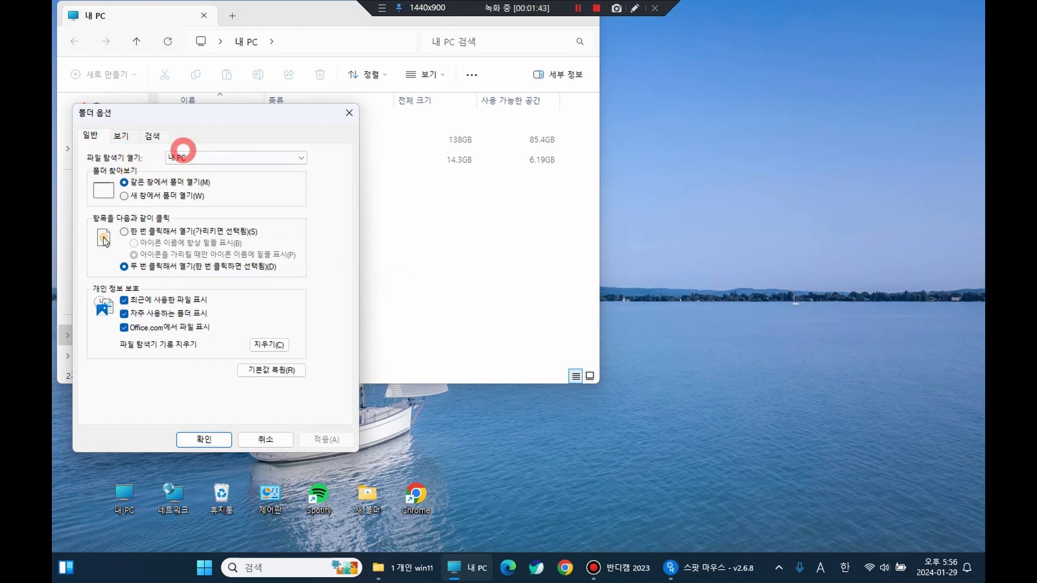
{"action": "left_click", "coordinate": [184, 154]}
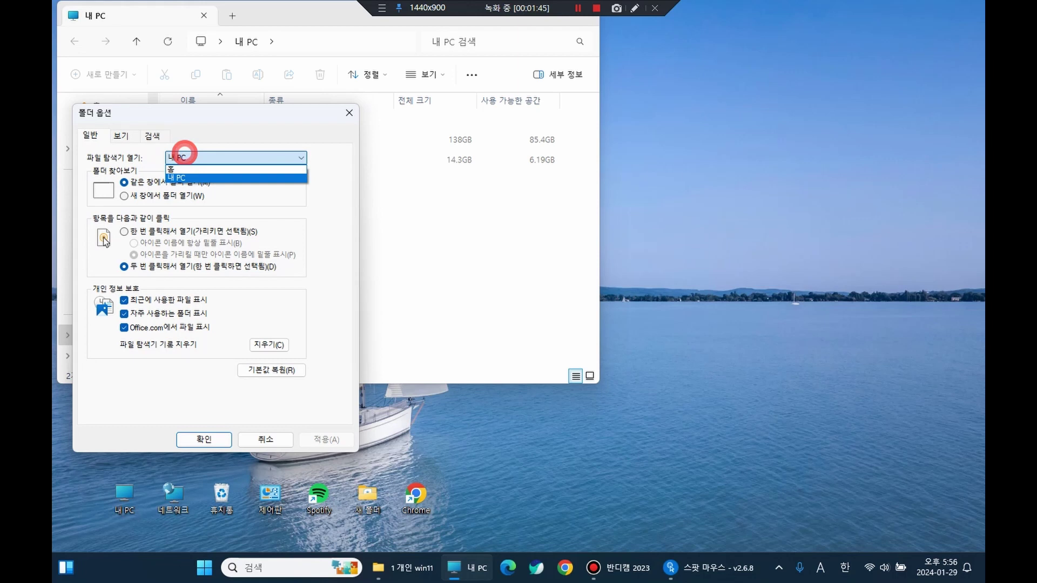
{"action": "left_click", "coordinate": [185, 154]}
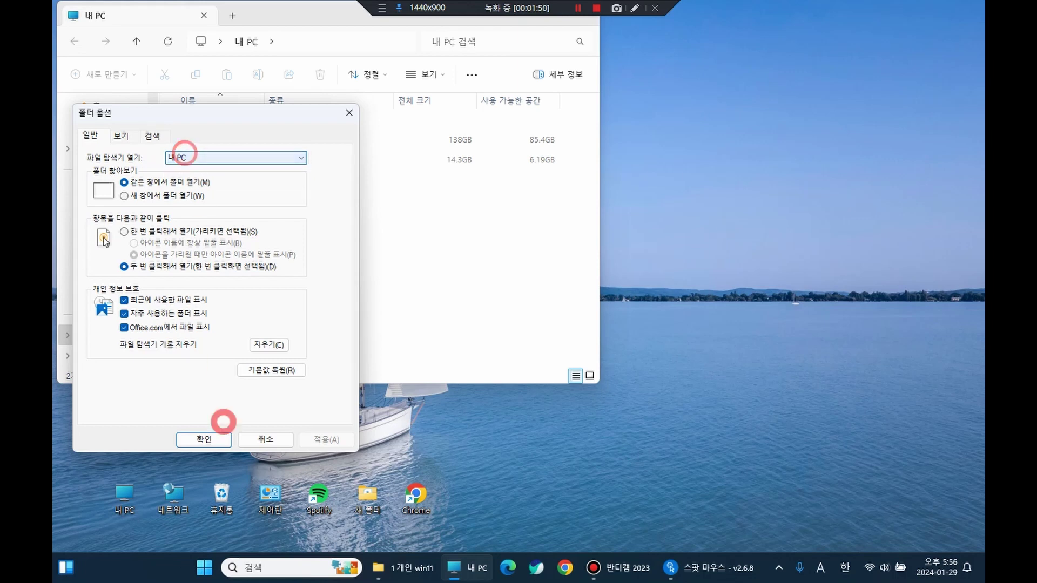
{"action": "left_click", "coordinate": [216, 435]}
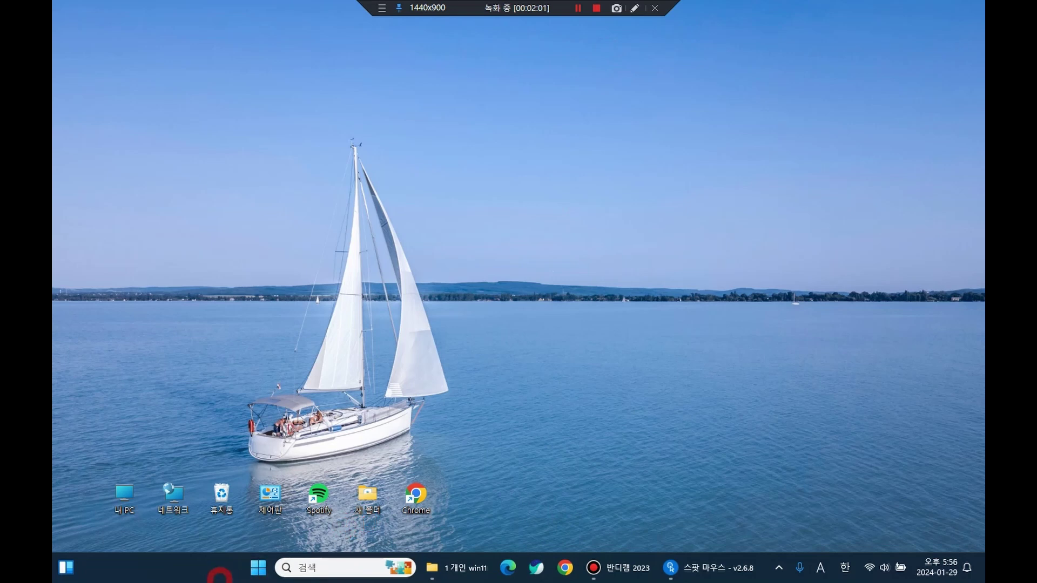
- Turn off the widget item in the taskbar settings and close Settings
{"action": "right_click", "coordinate": [215, 572]}
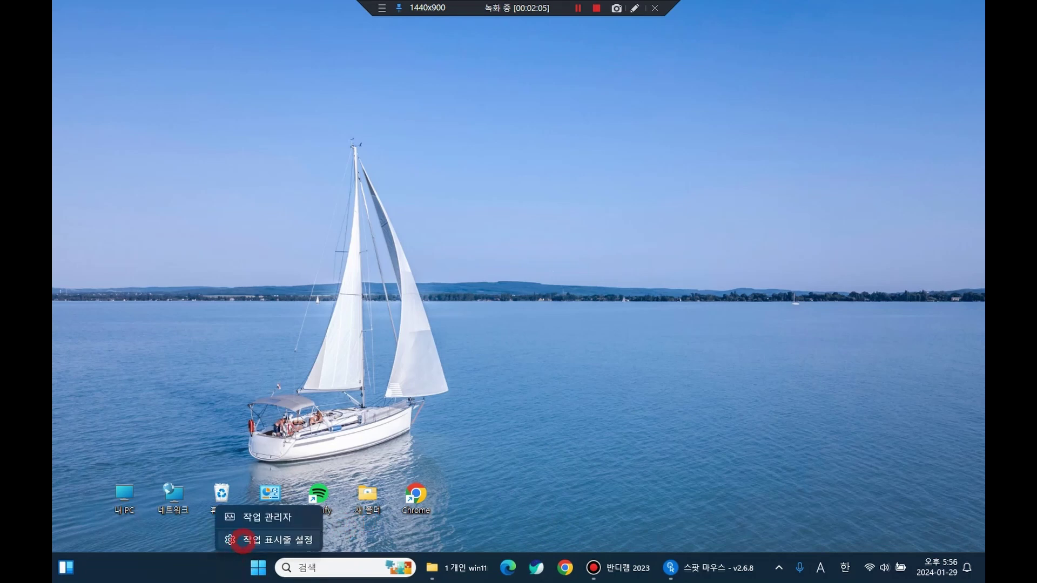
{"action": "left_click", "coordinate": [242, 540]}
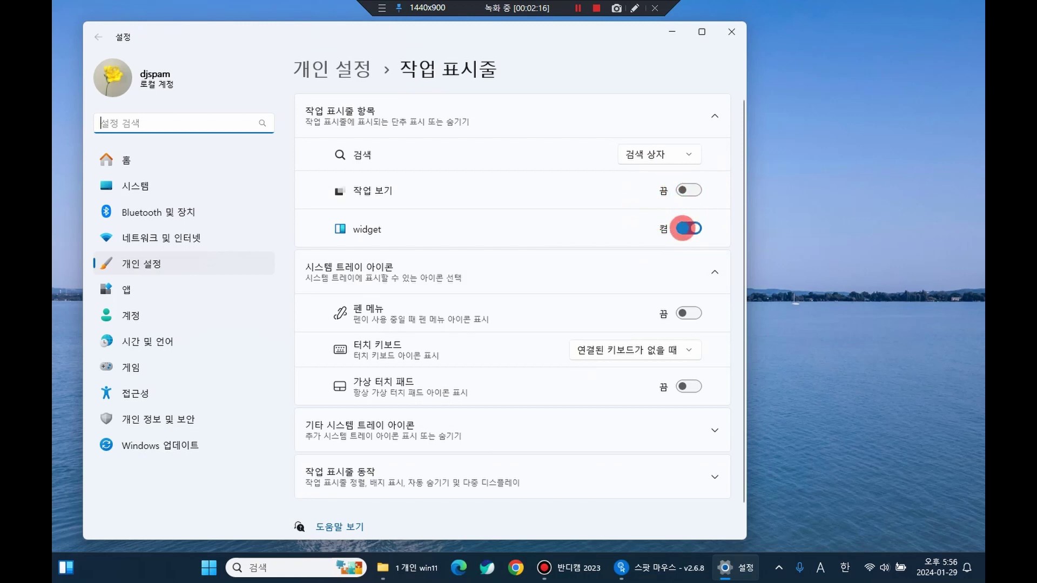
{"action": "left_click", "coordinate": [683, 227]}
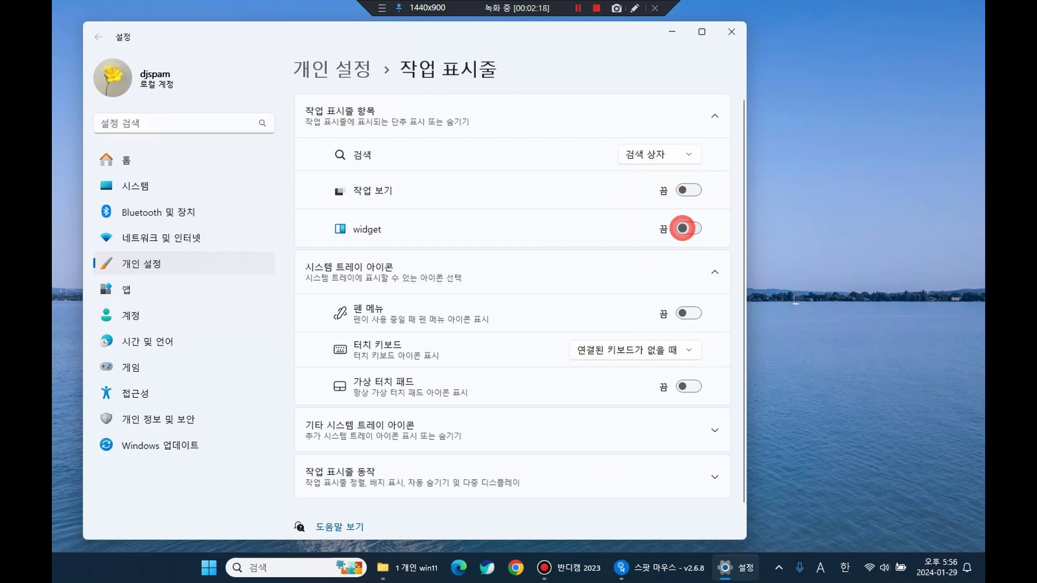
{"action": "left_click", "coordinate": [732, 32]}
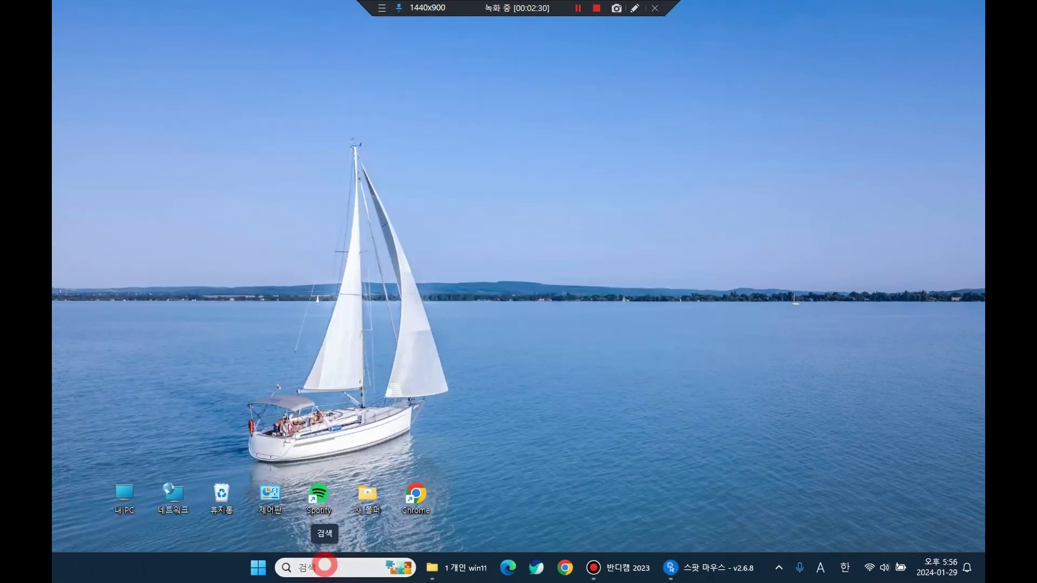
- Find the User Account Control settings by searching for 사용자, set the notification level to 알리지 않음, and confirm
{"action": "left_click", "coordinate": [324, 565]}
{"action": "type", "text": "사용자"}
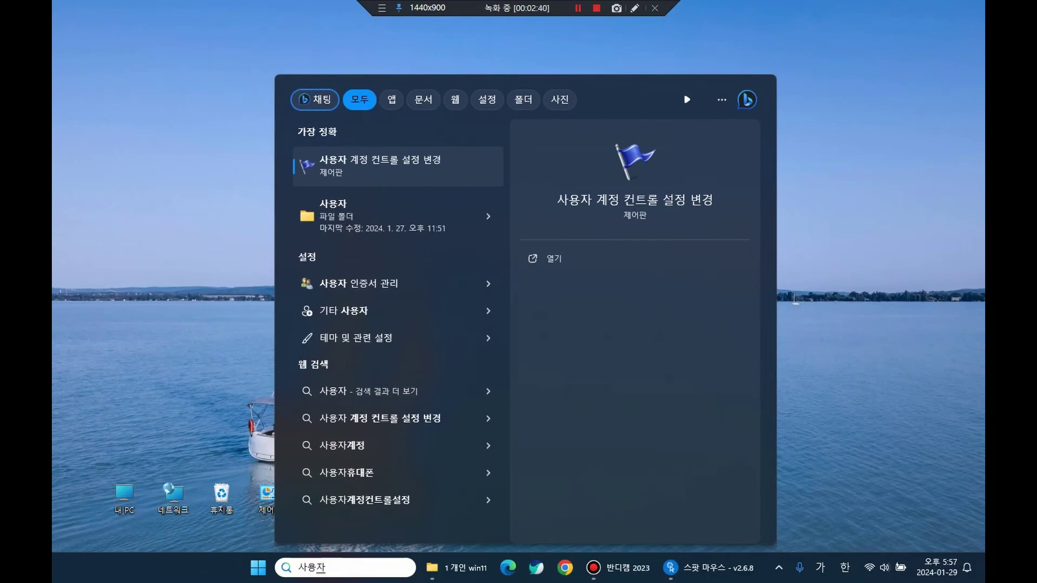
{"action": "left_click", "coordinate": [377, 171]}
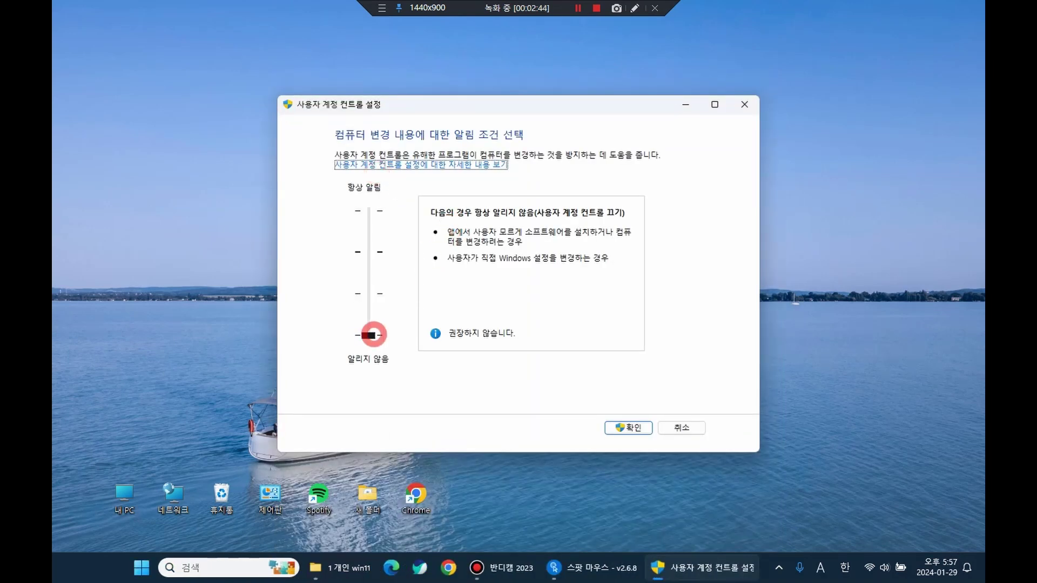
{"action": "mouse_move", "coordinate": [373, 334]}
{"action": "left_mouse_down"}
{"action": "mouse_move", "coordinate": [359, 350]}
{"action": "mouse_move", "coordinate": [354, 319]}
{"action": "mouse_move", "coordinate": [366, 345]}
{"action": "mouse_move", "coordinate": [391, 328]}
{"action": "left_mouse_up"}
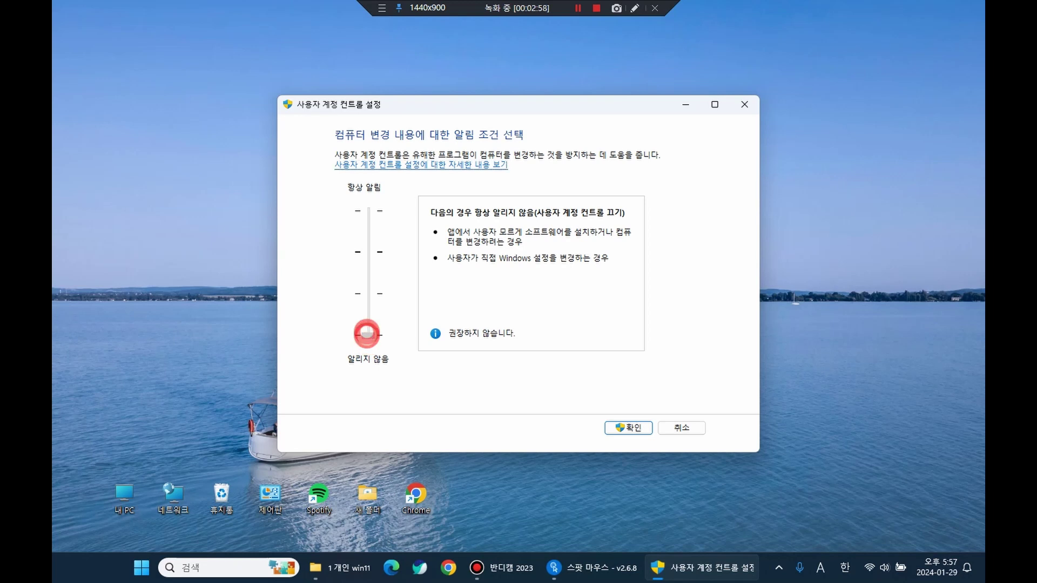
{"action": "left_click_drag", "start_coordinate": [367, 336], "coordinate": [368, 306]}
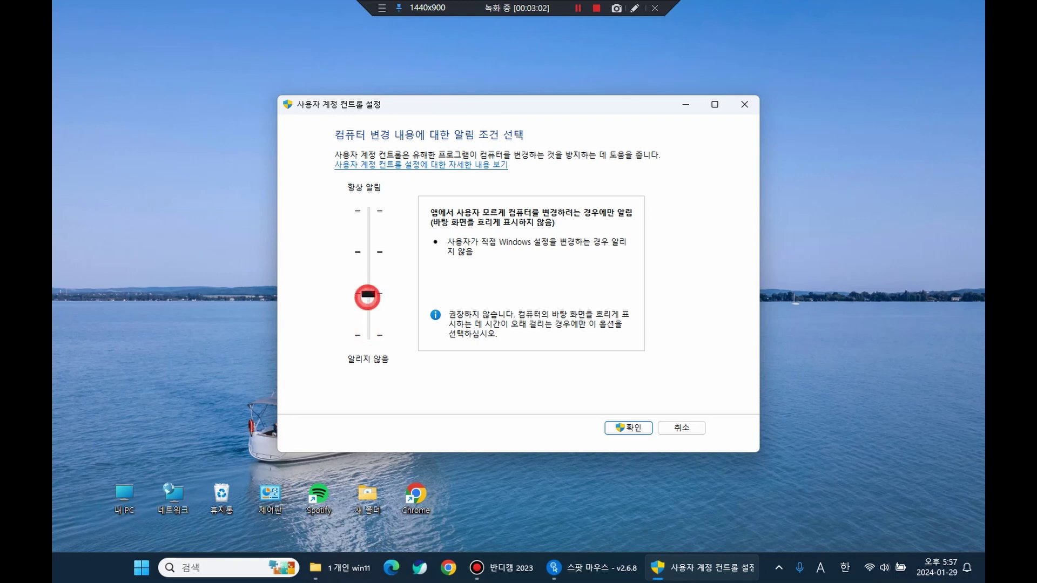
{"action": "left_click_drag", "start_coordinate": [367, 304], "coordinate": [367, 335]}
{"action": "left_click", "coordinate": [648, 430]}
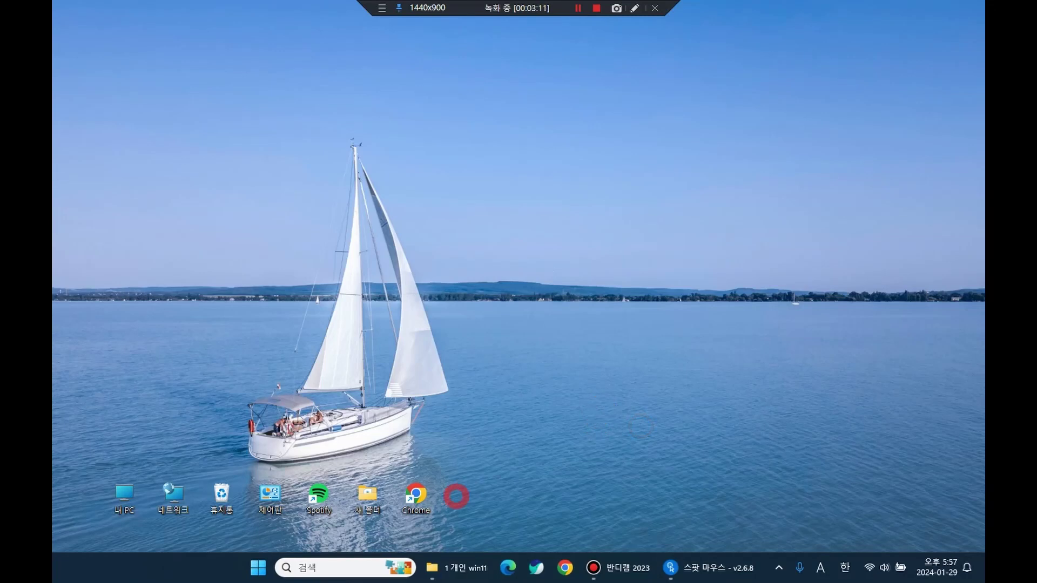
- Find the power options in Control Panel by searching for 전원 and create a power plan based on 고성능
{"action": "double_click", "coordinate": [272, 498]}
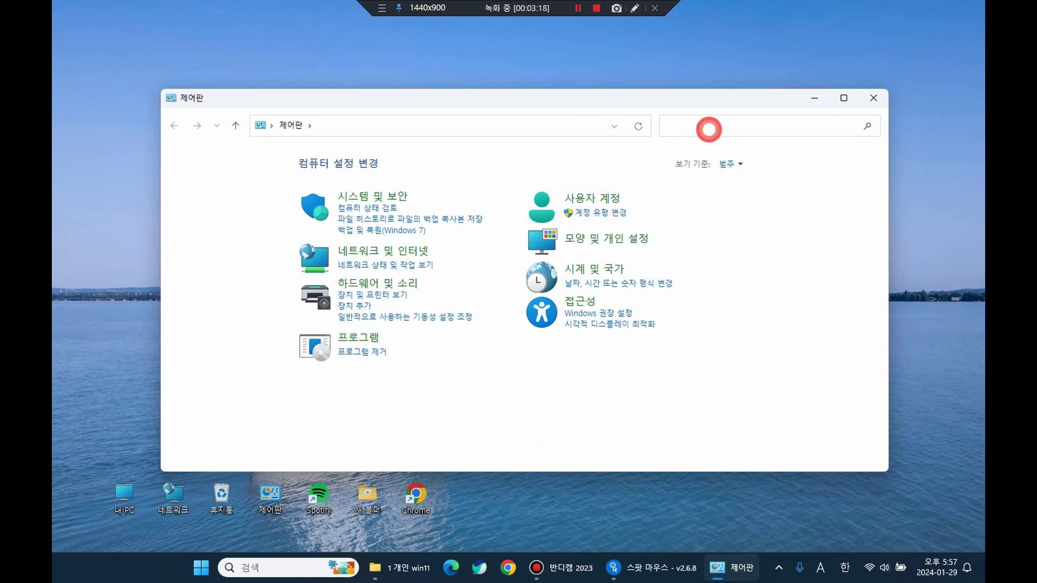
{"action": "type", "text": "wjsdnj"}
{"action": "key", "text": "BackSpace"}
{"action": "key", "text": "BackSpace"}
{"action": "key", "text": "BackSpace"}
{"action": "key", "text": "BackSpace"}
{"action": "key", "text": "BackSpace"}
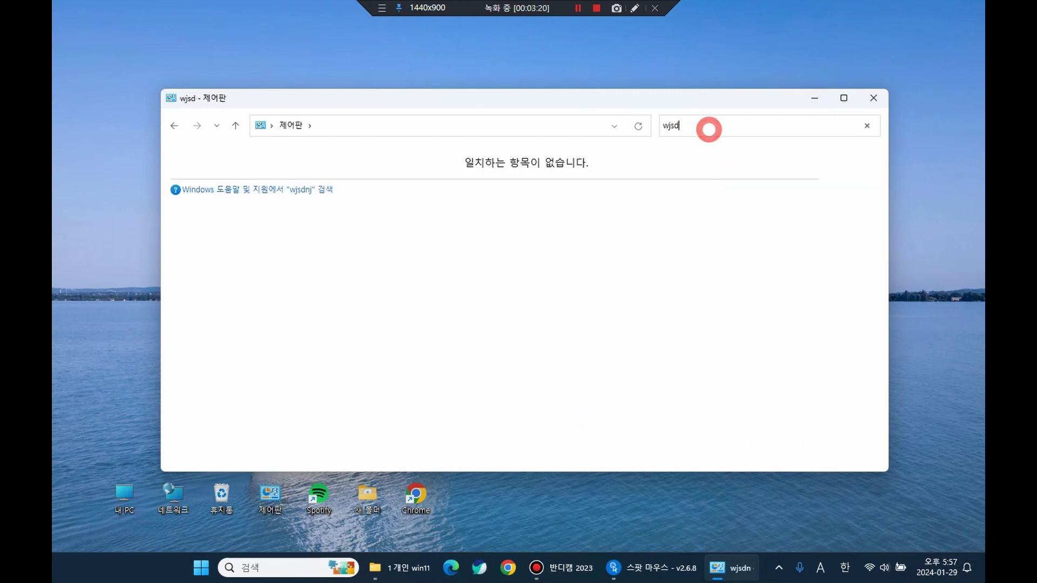
{"action": "key", "text": "BackSpace"}
{"action": "key", "text": "Hangul"}
{"action": "type", "text": "전ㅇ"}
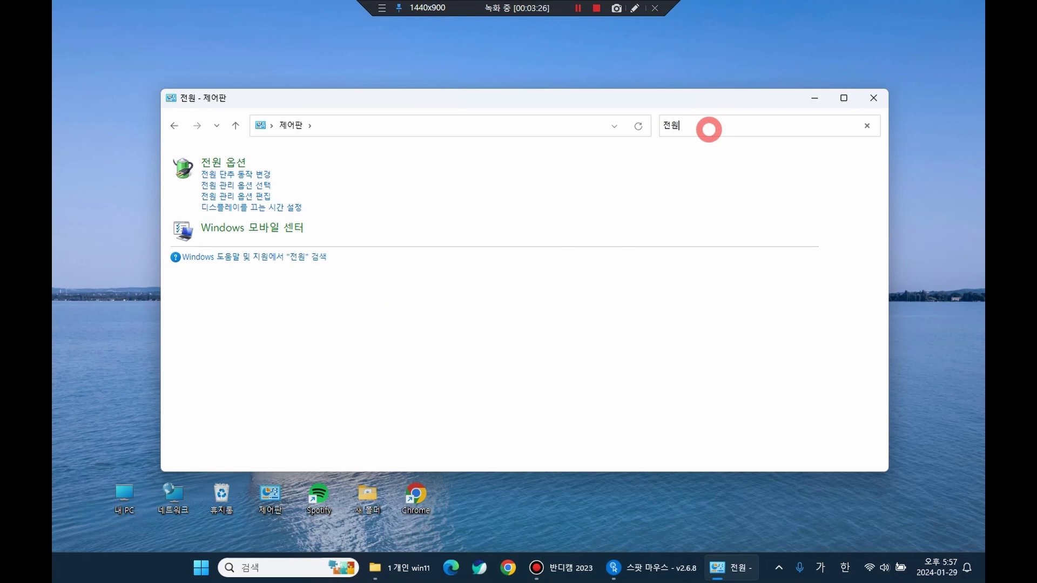
{"action": "left_click", "coordinate": [241, 162]}
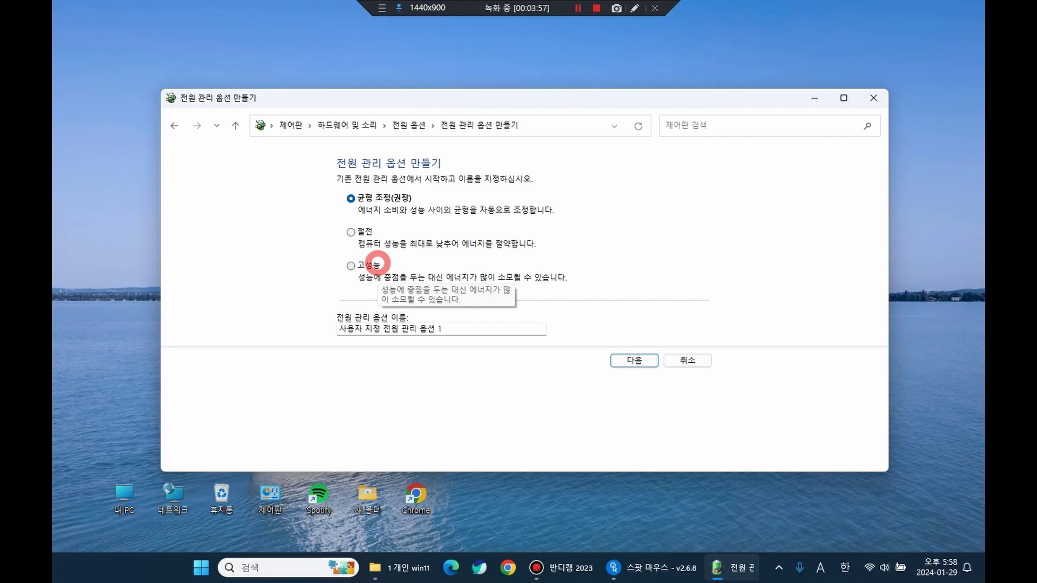
{"action": "left_click", "coordinate": [378, 262]}
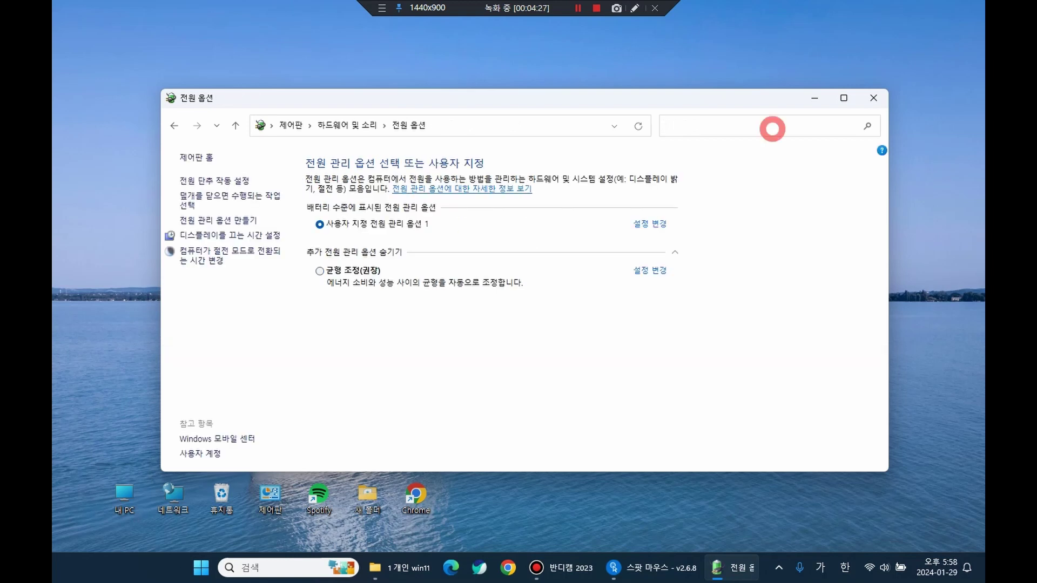
- Search Control Panel for 키보드, set the keyboard's repeat delay to the shortest (짧게) in its properties, and confirm
{"action": "type", "text": "키보드"}
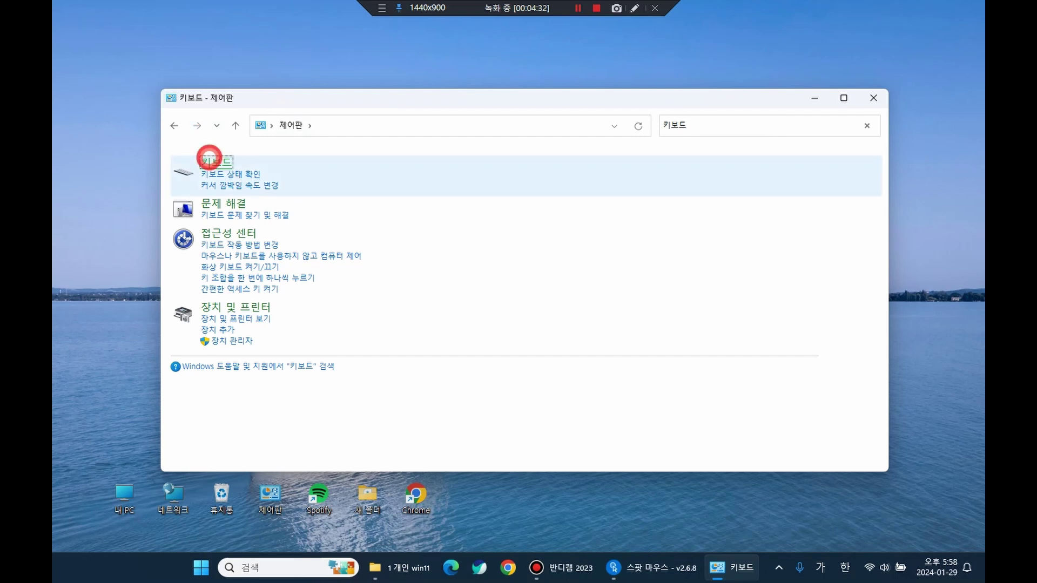
{"action": "left_click", "coordinate": [209, 158]}
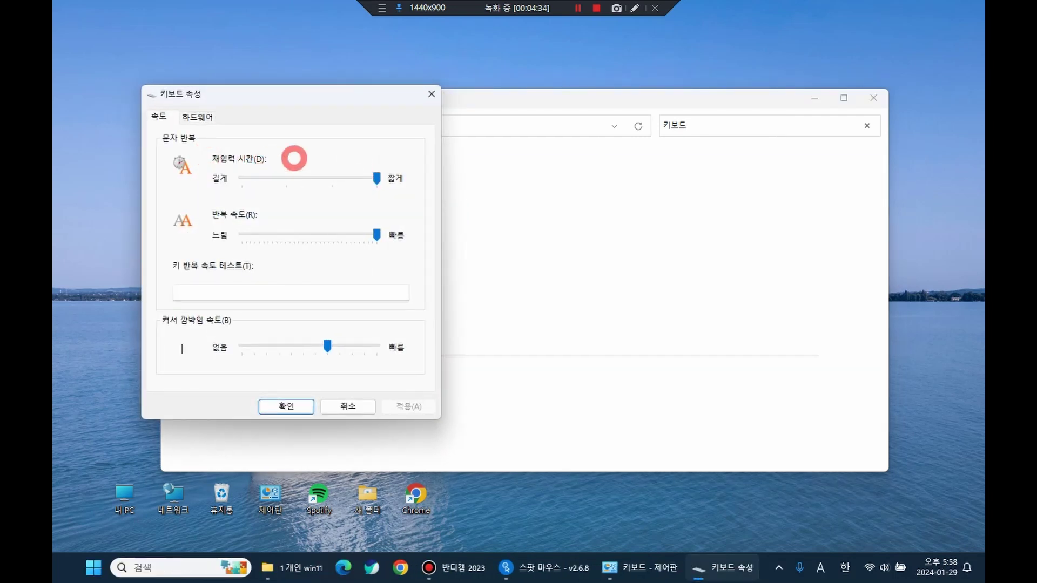
{"action": "left_click", "coordinate": [353, 175]}
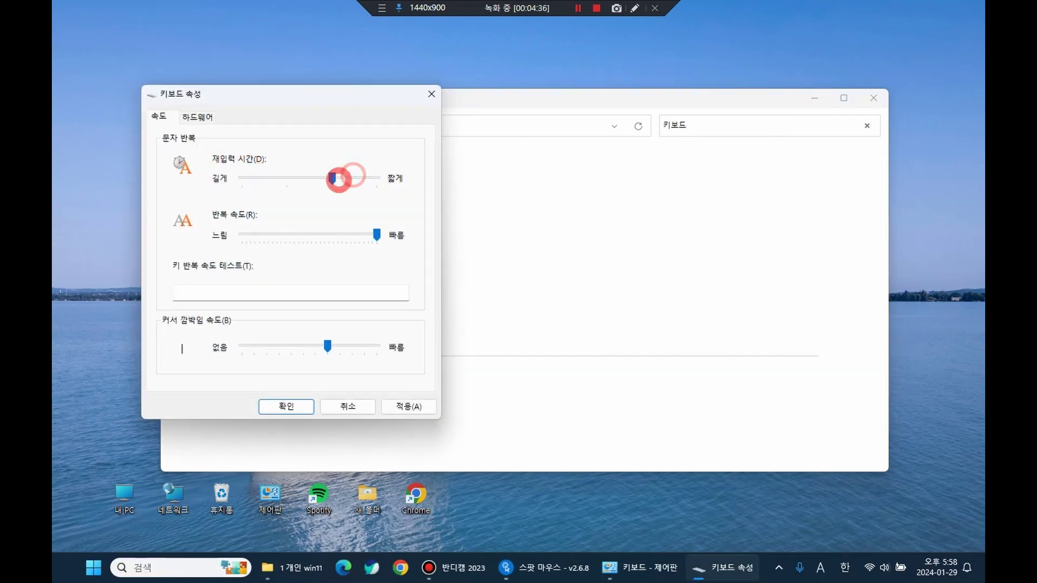
{"action": "left_click", "coordinate": [335, 178]}
{"action": "left_click", "coordinate": [381, 181]}
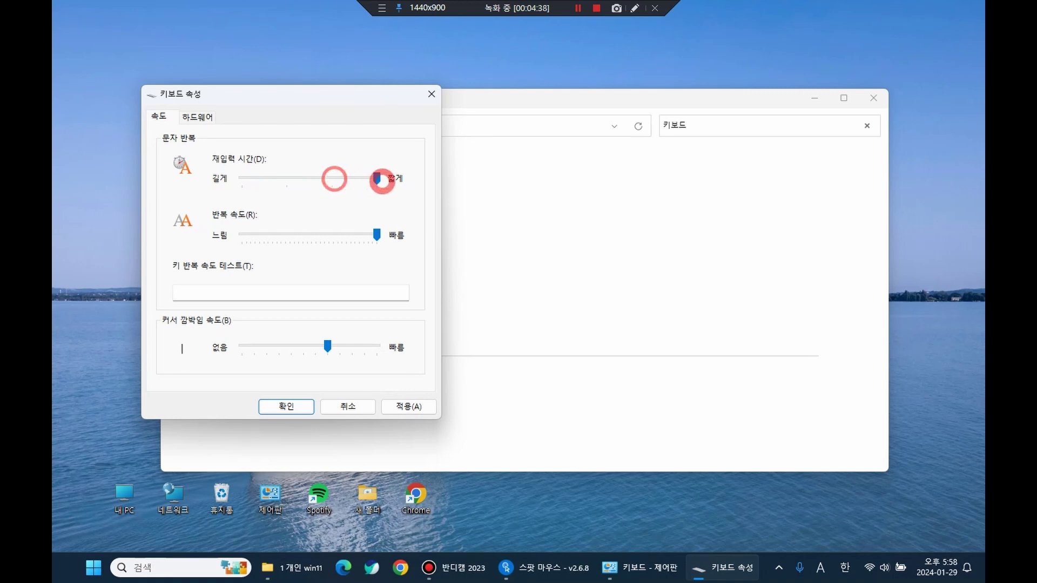
{"action": "left_click", "coordinate": [285, 403]}
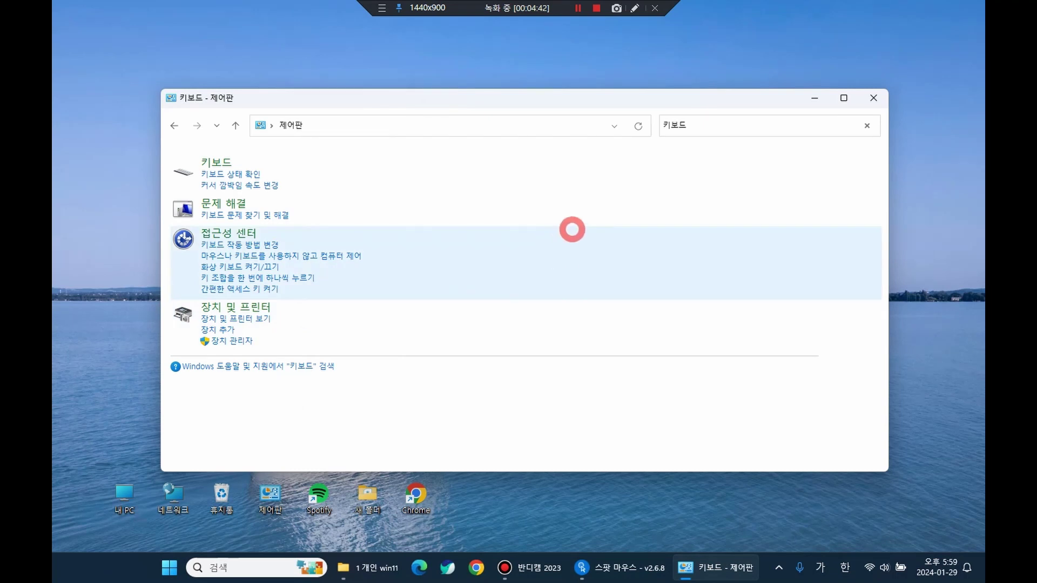
- Search Control Panel for 마우스, turn off 포인터 정확도 향상 in the mouse's pointer options, and confirm
{"action": "left_click", "coordinate": [715, 123]}
{"action": "type", "text": "마우스"}
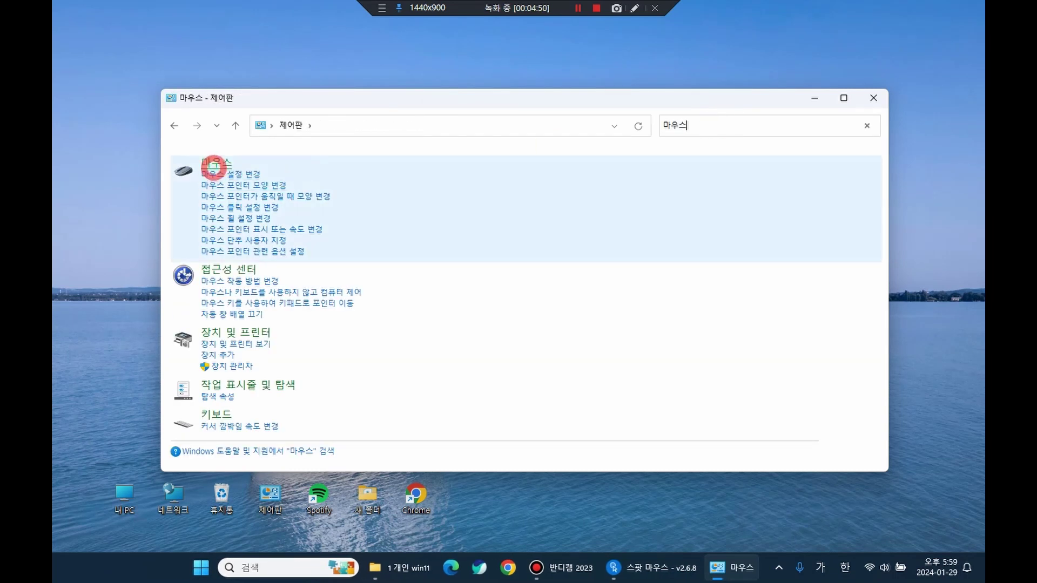
{"action": "left_click", "coordinate": [215, 163]}
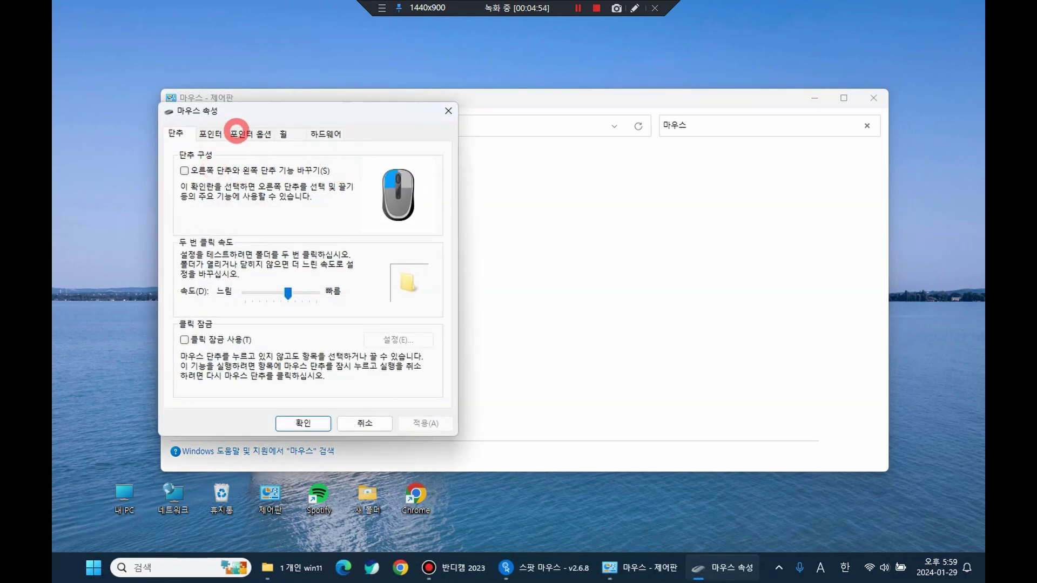
{"action": "left_click", "coordinate": [236, 132]}
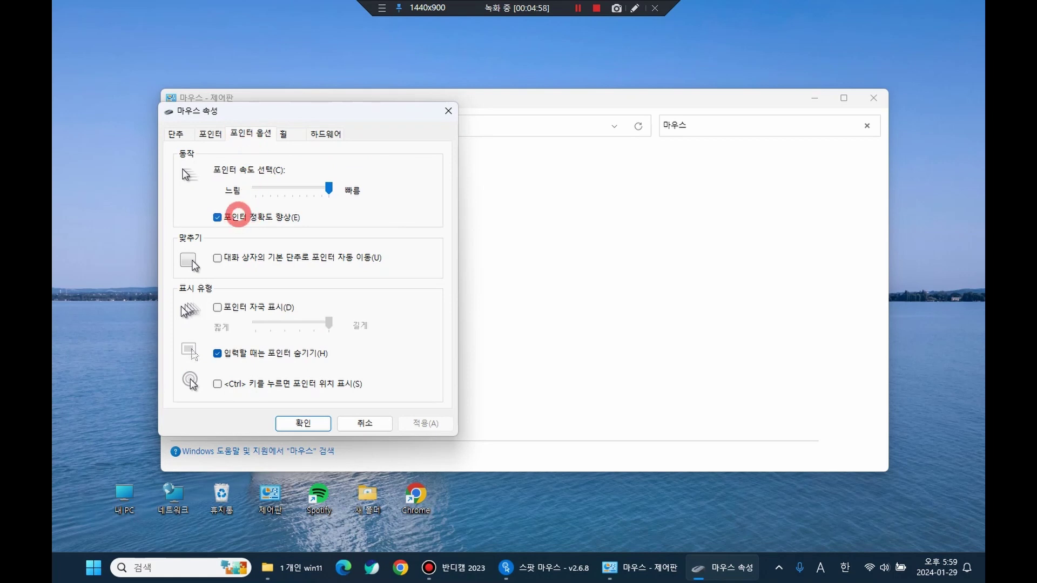
{"action": "left_click", "coordinate": [238, 214]}
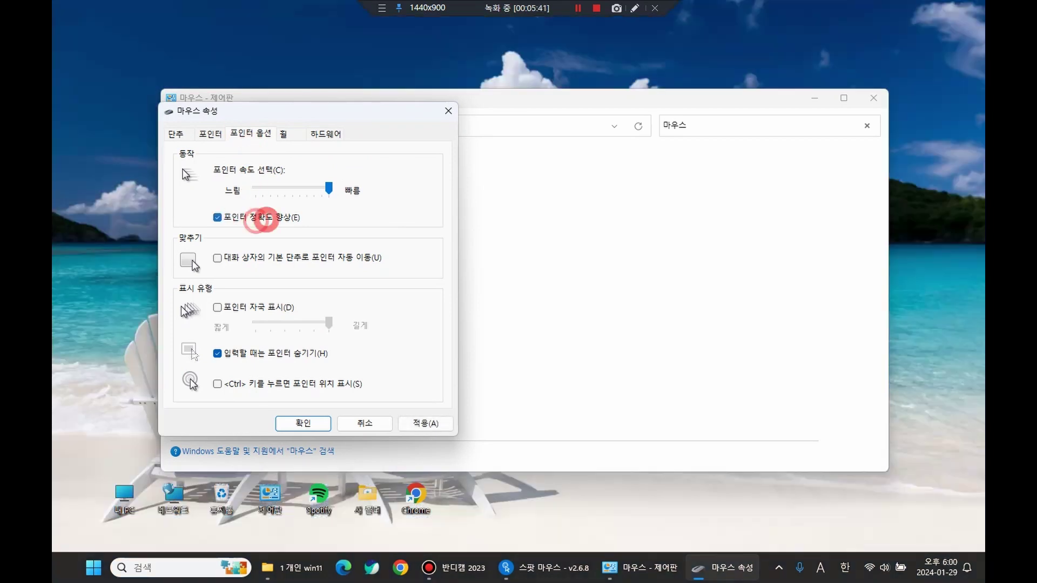
{"action": "left_click", "coordinate": [253, 220]}
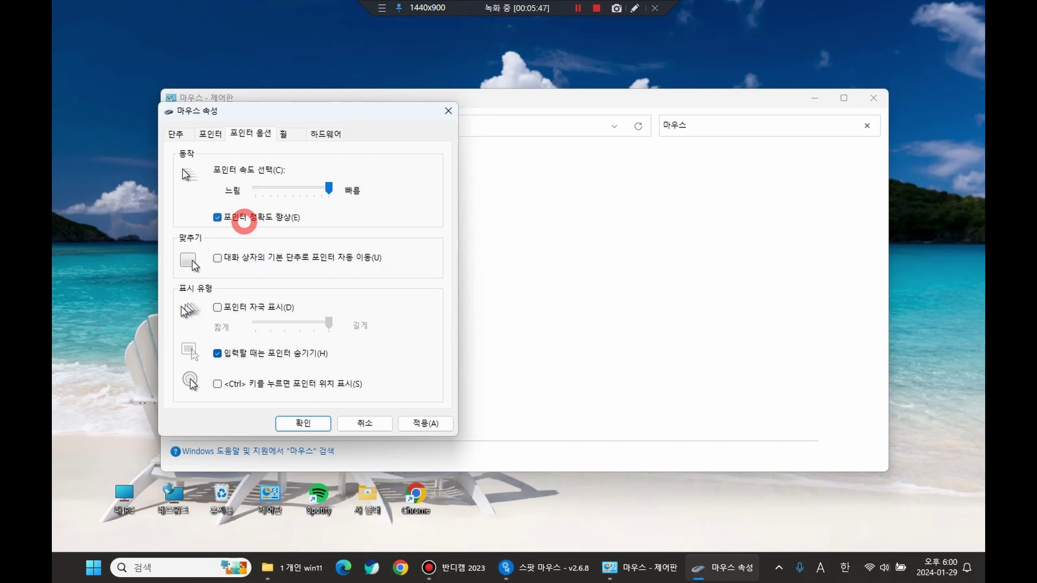
{"action": "left_click", "coordinate": [244, 222]}
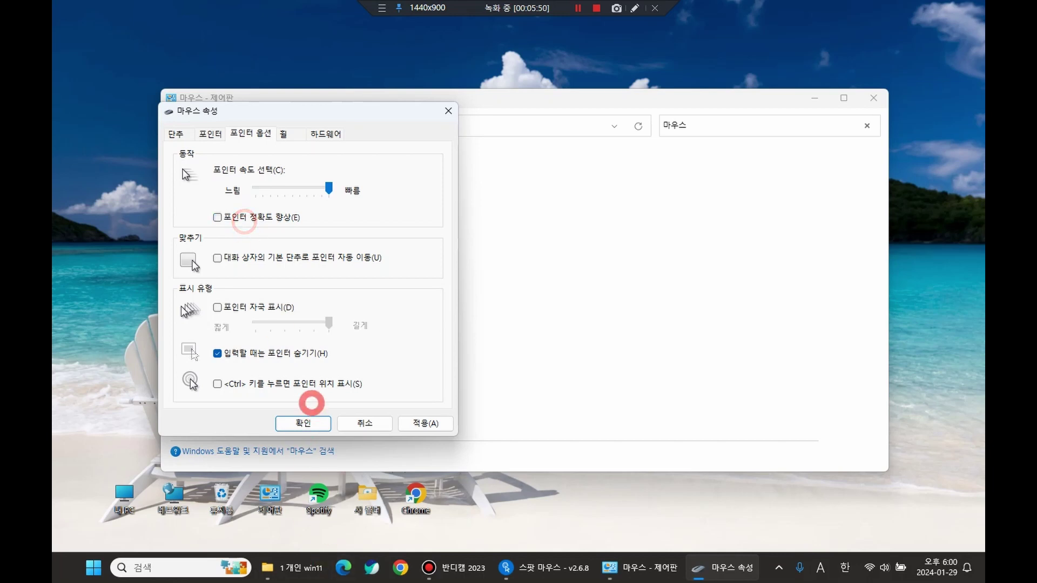
{"action": "left_click", "coordinate": [303, 423]}
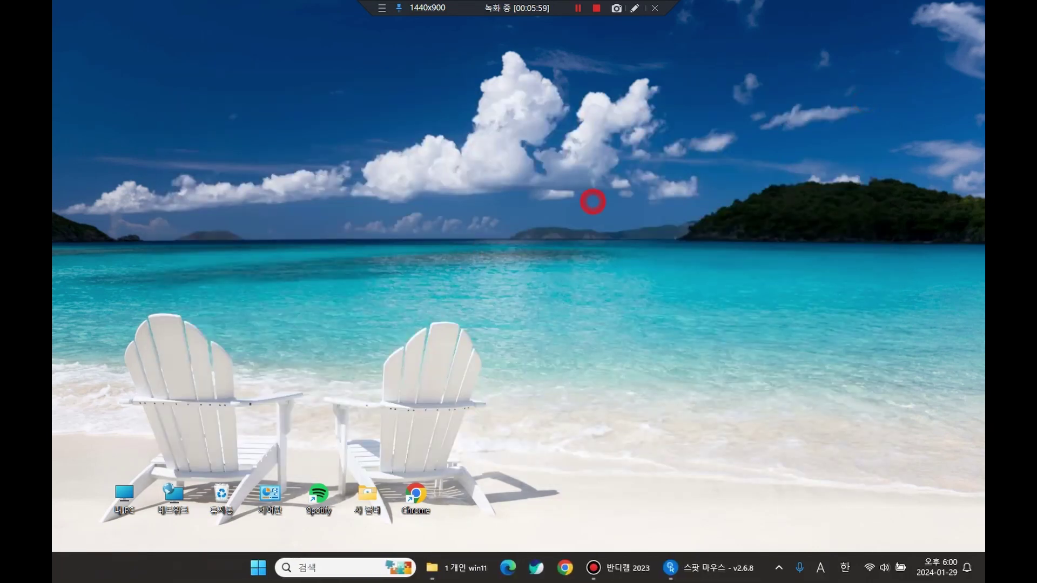
- Set the Windows color mode to 다크 in the desktop's personalization settings and close Settings
{"action": "right_click", "coordinate": [592, 201]}
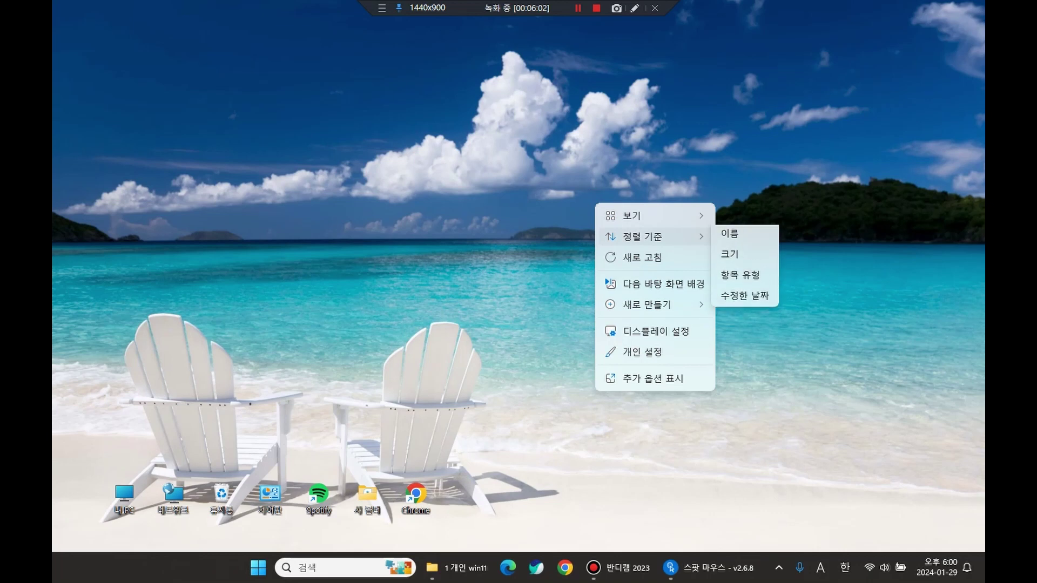
{"action": "left_click", "coordinate": [617, 351]}
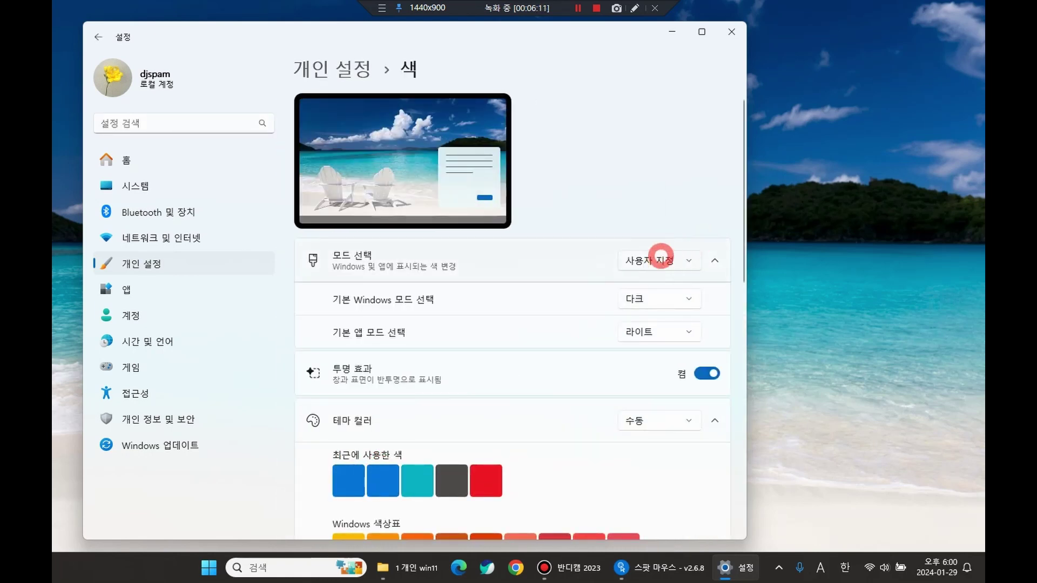
{"action": "left_click", "coordinate": [659, 262]}
{"action": "left_click", "coordinate": [663, 238]}
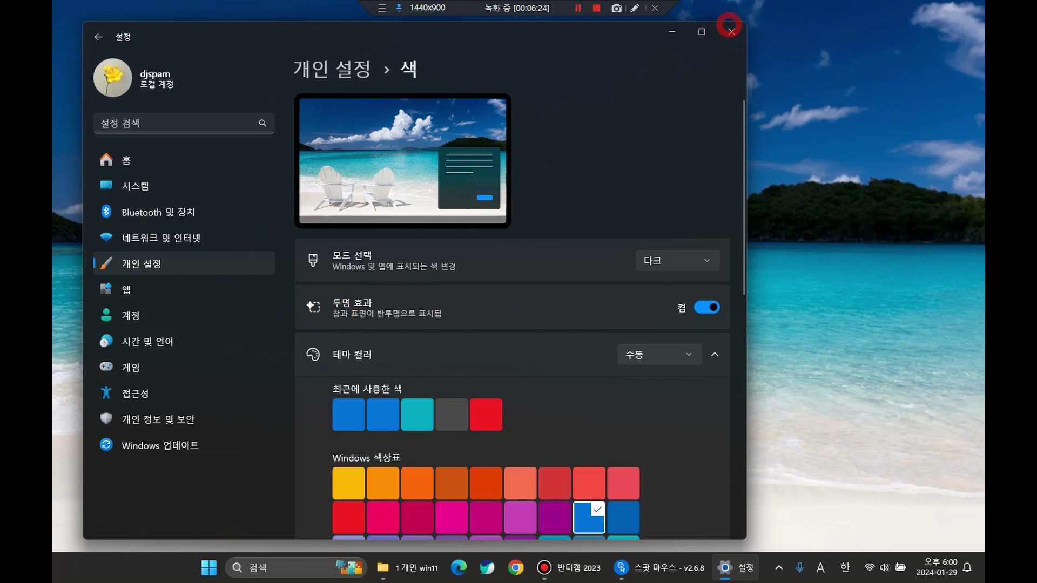
{"action": "left_click", "coordinate": [731, 31]}
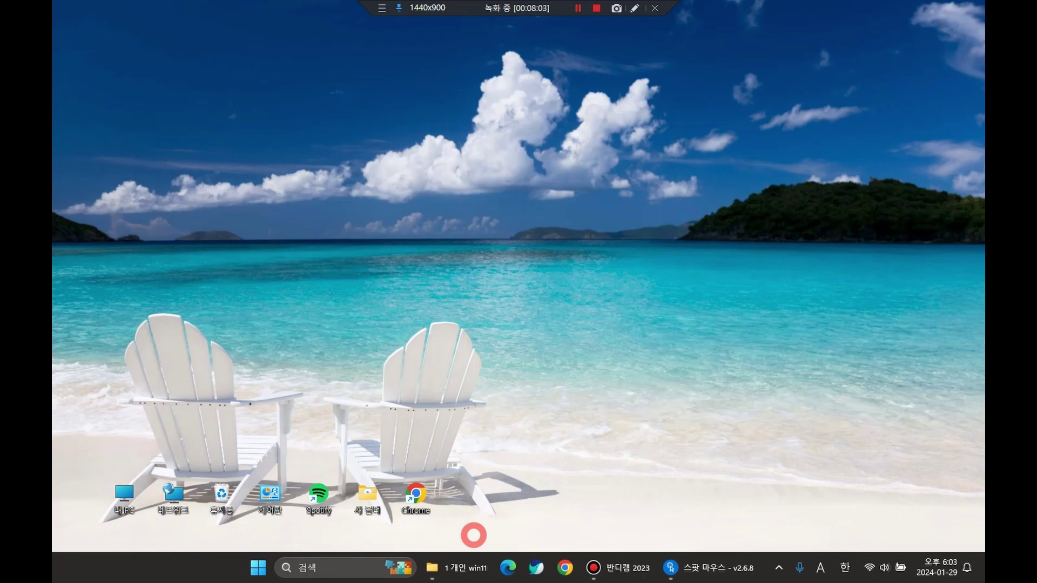
- Install PotPlayer from PotPlayerSetup64 in the 1 개인 win11 folder, with 한국어 as the installer language and the default options, and launch it
{"action": "left_click", "coordinate": [458, 567]}
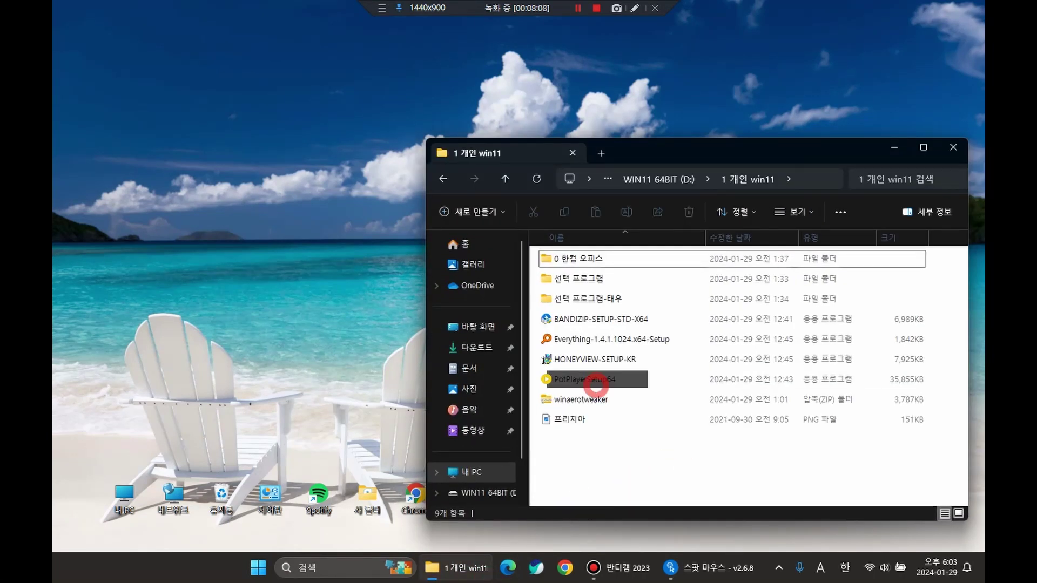
{"action": "left_click", "coordinate": [589, 373]}
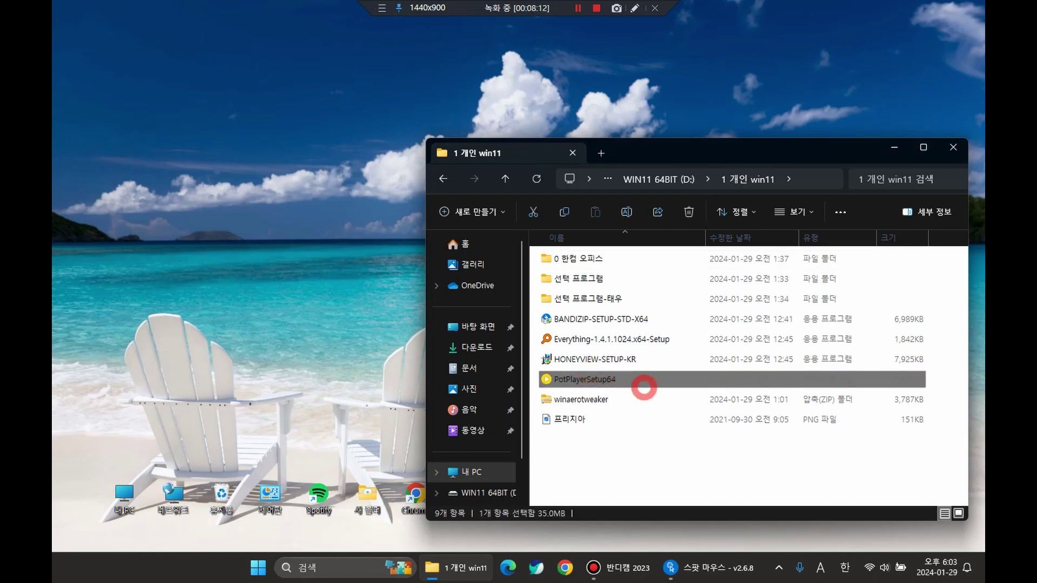
{"action": "double_click", "coordinate": [644, 387]}
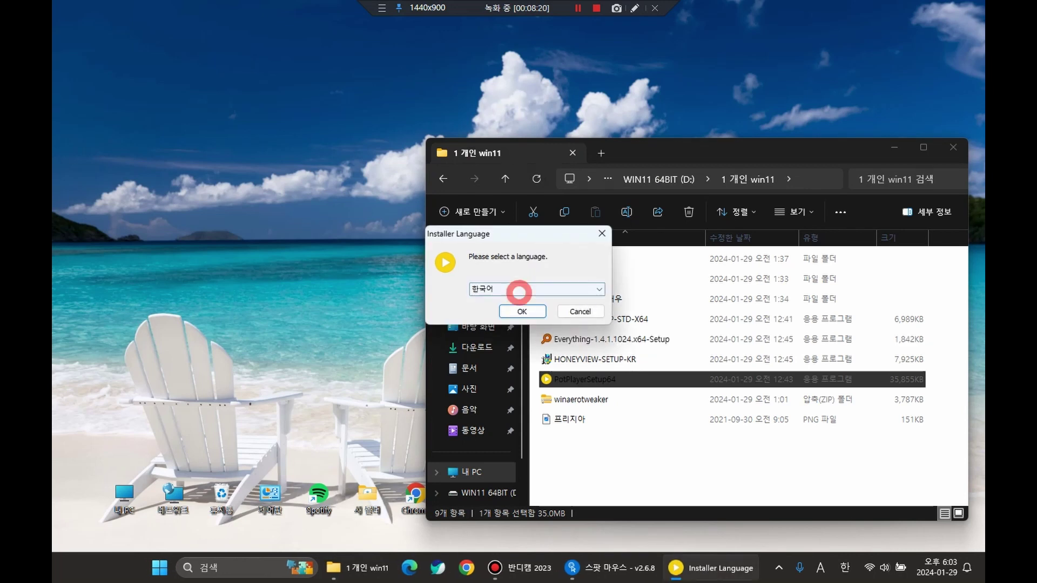
{"action": "left_click", "coordinate": [516, 307]}
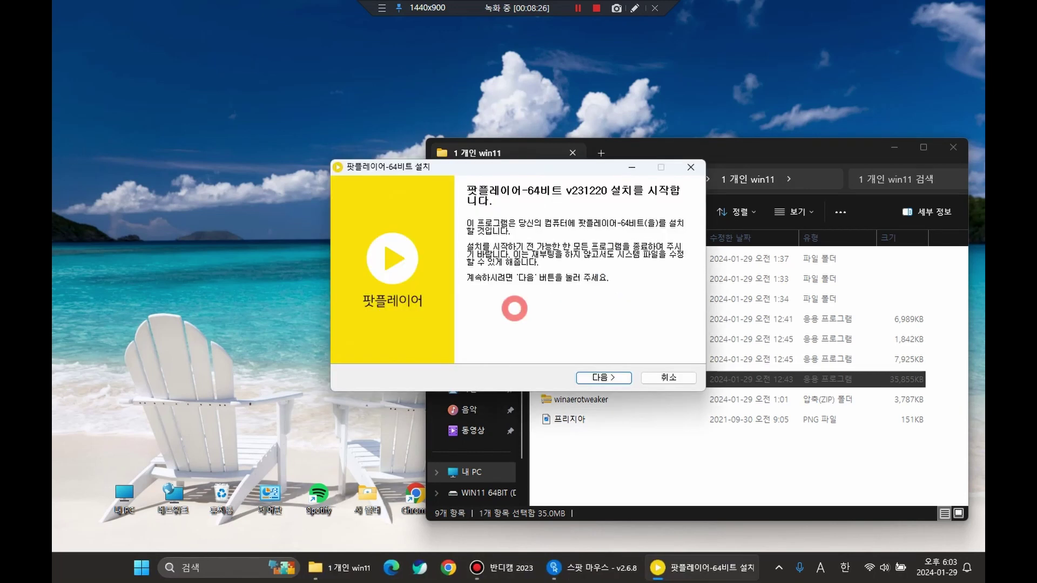
{"action": "left_click", "coordinate": [596, 377]}
{"action": "left_click", "coordinate": [594, 377]}
{"action": "left_click", "coordinate": [592, 377]}
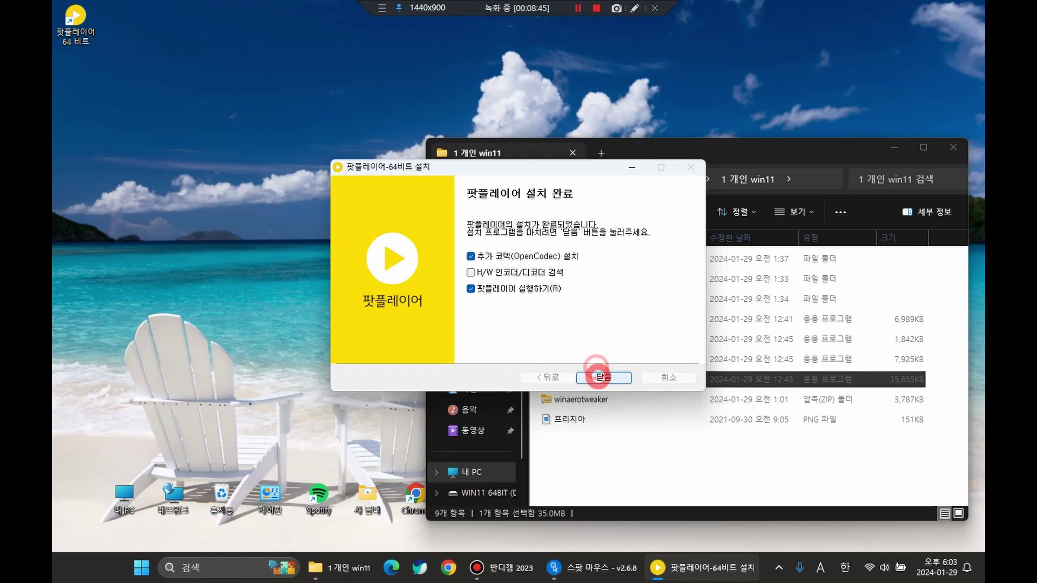
{"action": "left_click", "coordinate": [594, 377]}
- Turn off 재생 시 노멀라이저 사용 in PotPlayer's sound preferences under 노멀라이저/잔향 and confirm
{"action": "right_click", "coordinate": [319, 159]}
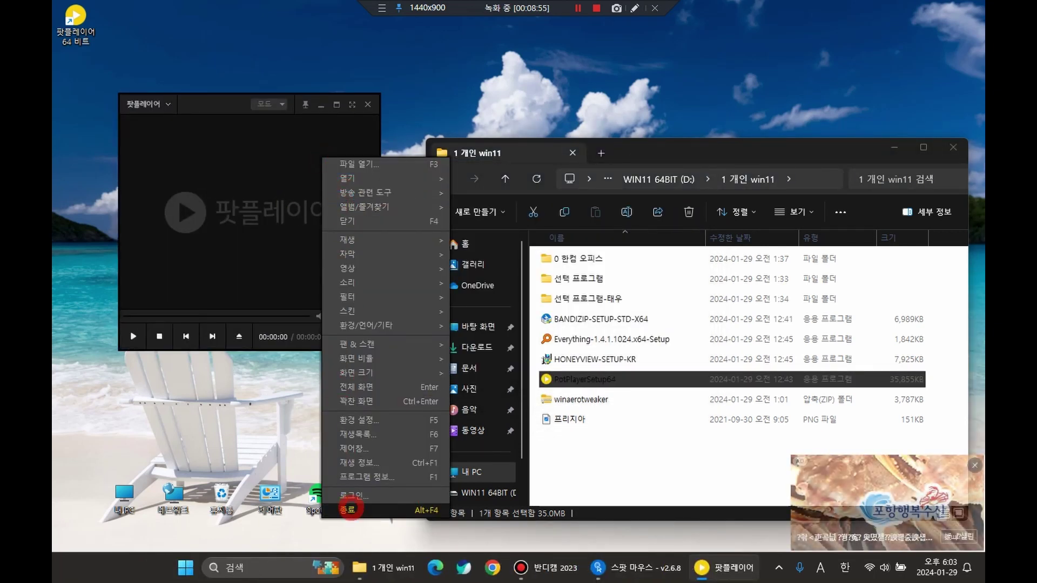
{"action": "left_click", "coordinate": [366, 421]}
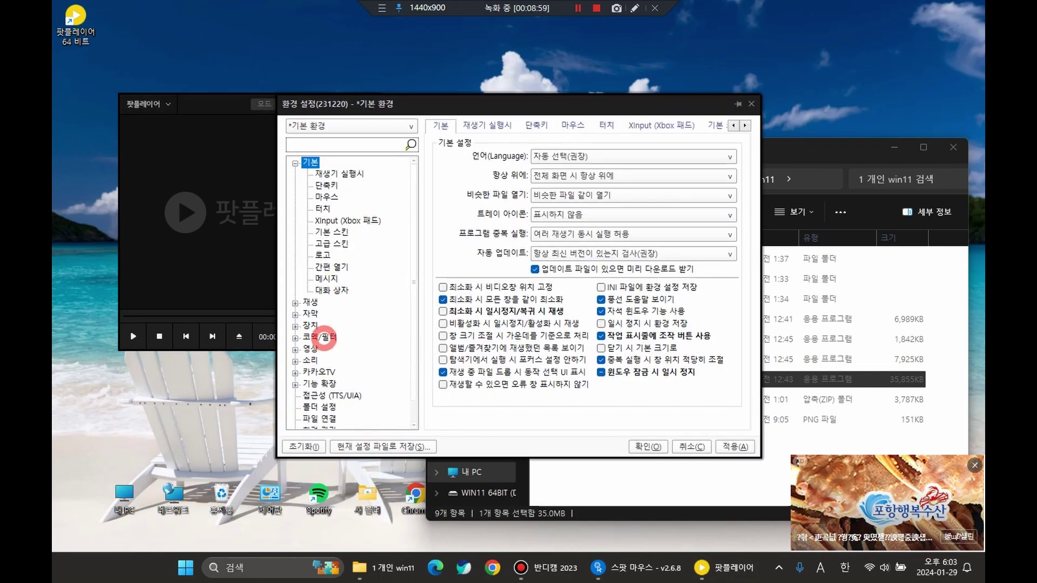
{"action": "left_click", "coordinate": [316, 360]}
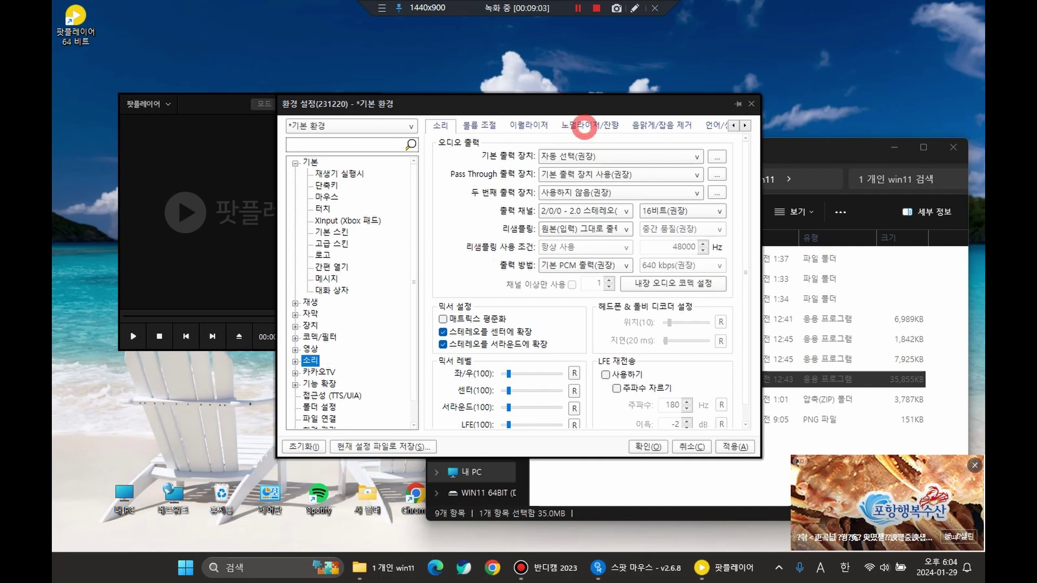
{"action": "left_click", "coordinate": [580, 130]}
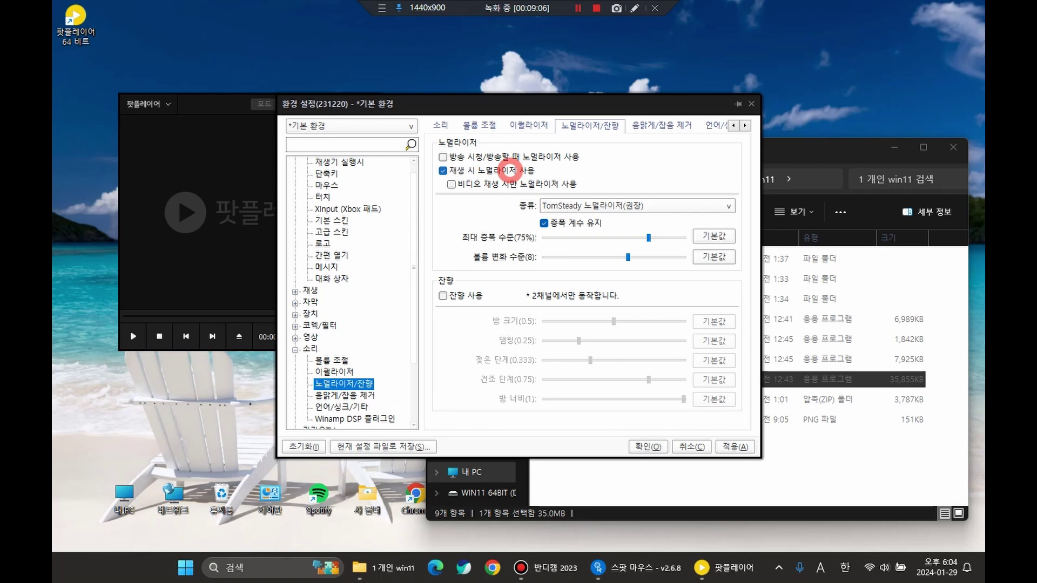
{"action": "left_click", "coordinate": [509, 170]}
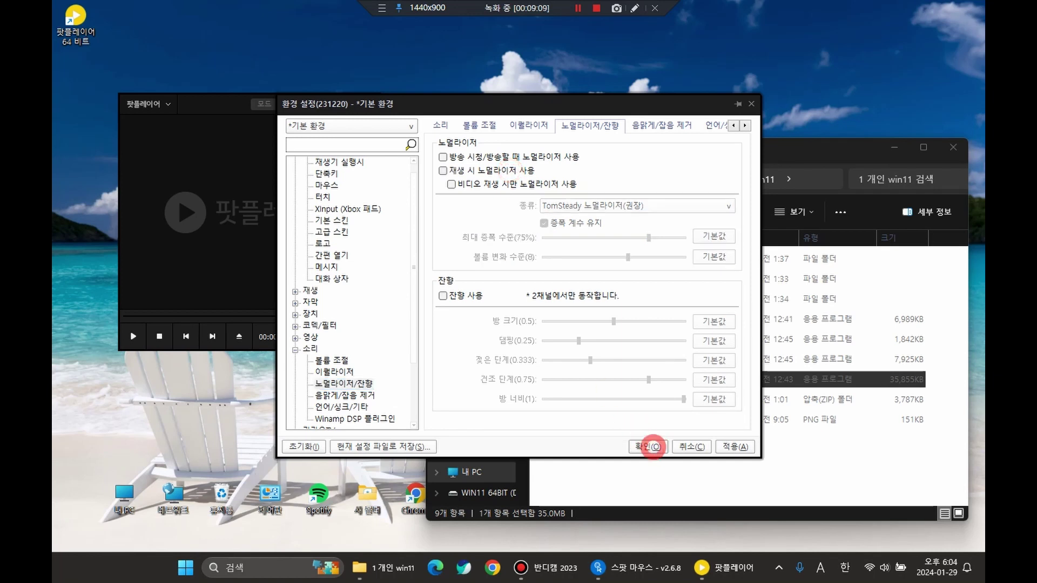
{"action": "left_click", "coordinate": [652, 446]}
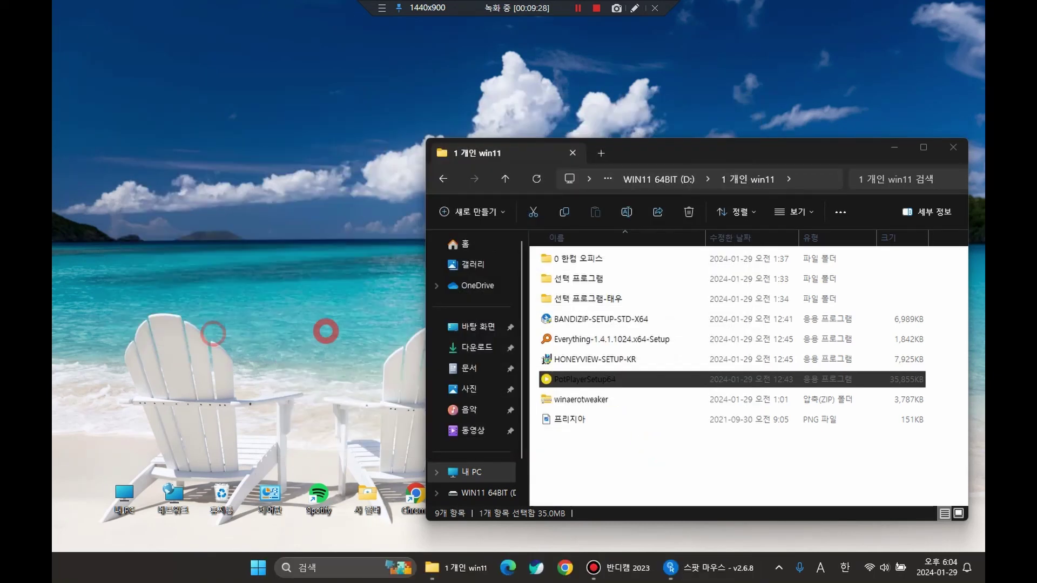
{"action": "left_click", "coordinate": [600, 359], "text": "ctrl"}
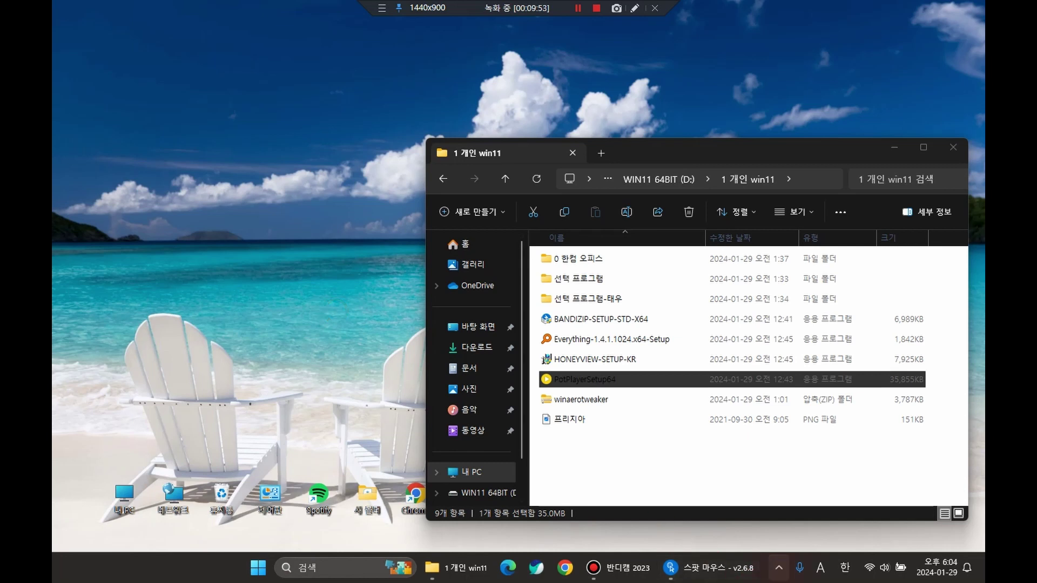
{"action": "mouse_move", "coordinate": [420, 581]}
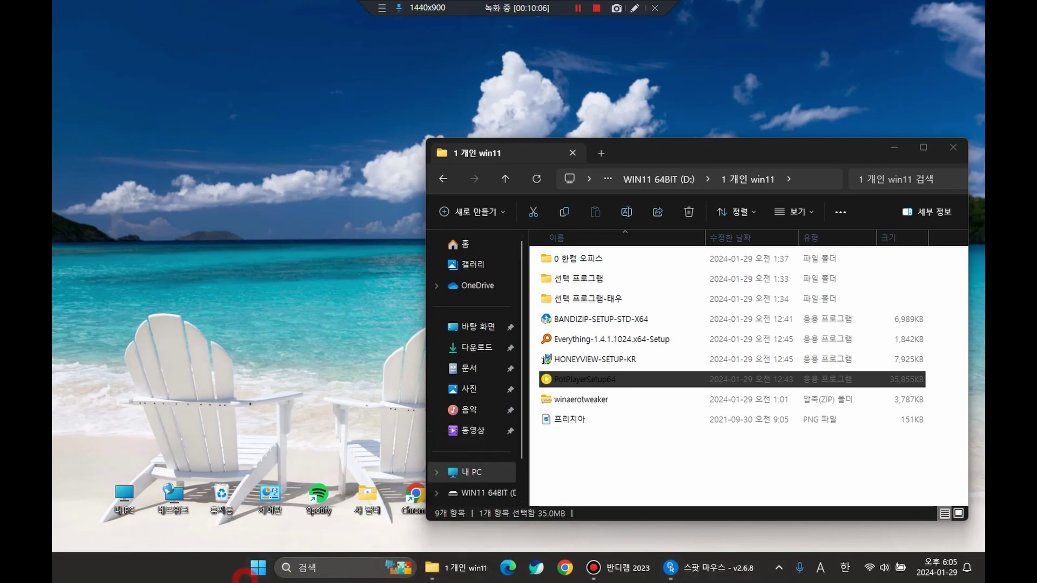
- Switch to Microsoft Store, find EarTrumpet by searching for eartr, install and launch it, and close its welcome window and the store
{"action": "left_click", "coordinate": [259, 567]}
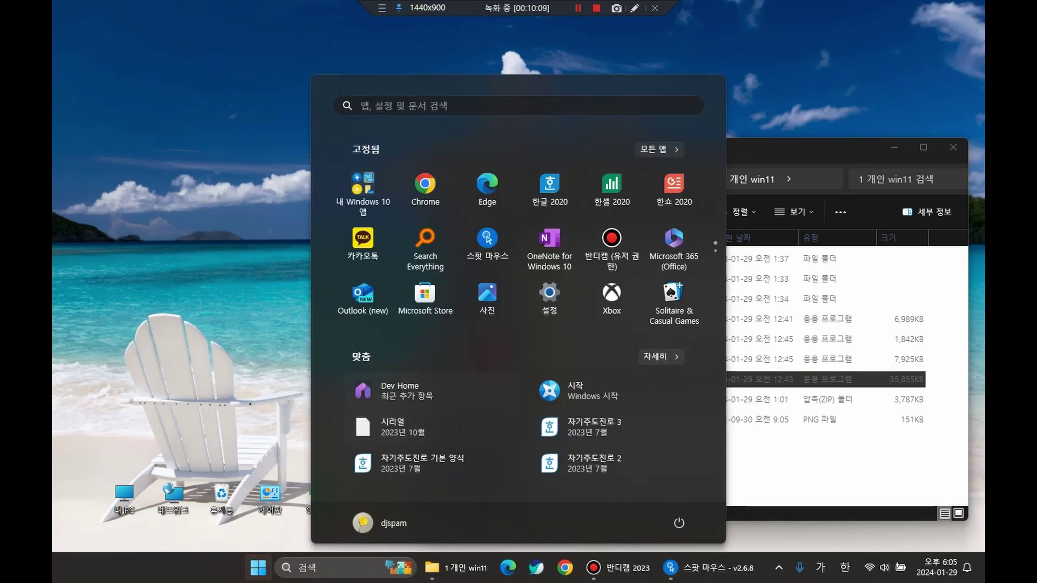
{"action": "left_click", "coordinate": [424, 301]}
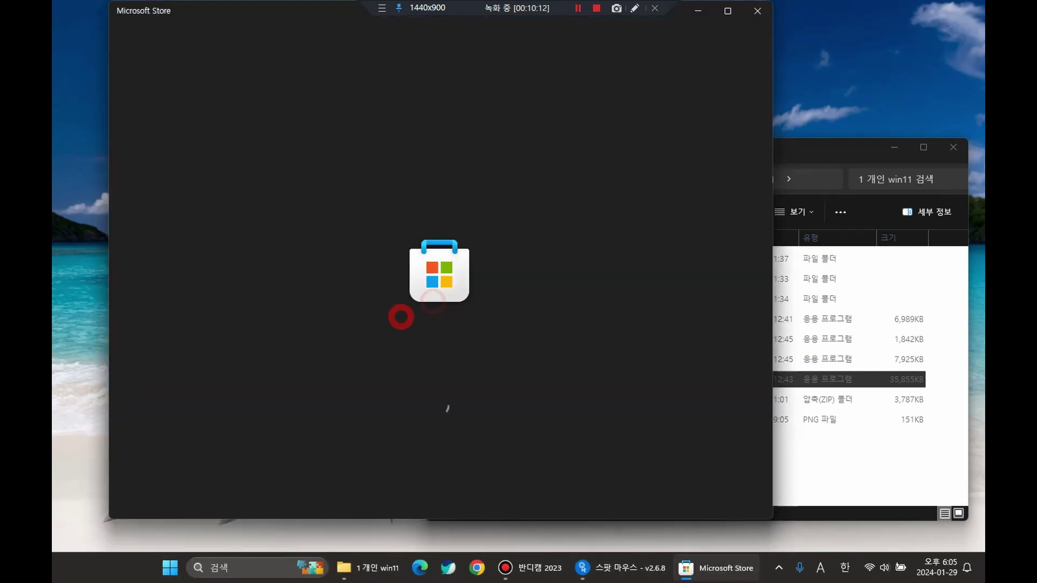
{"action": "left_click", "coordinate": [324, 17]}
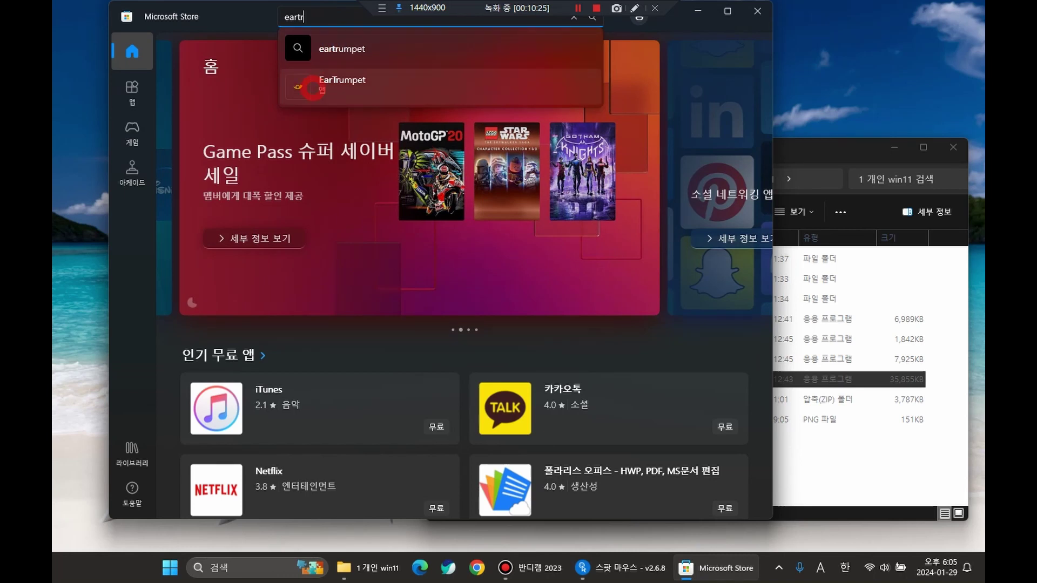
{"action": "left_click", "coordinate": [302, 87]}
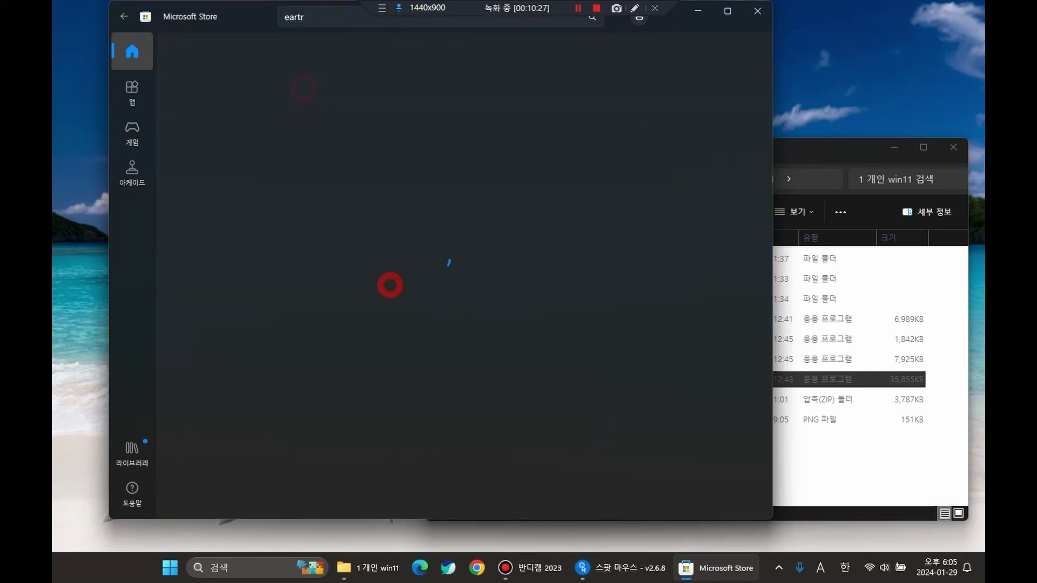
{"action": "left_click", "coordinate": [675, 54]}
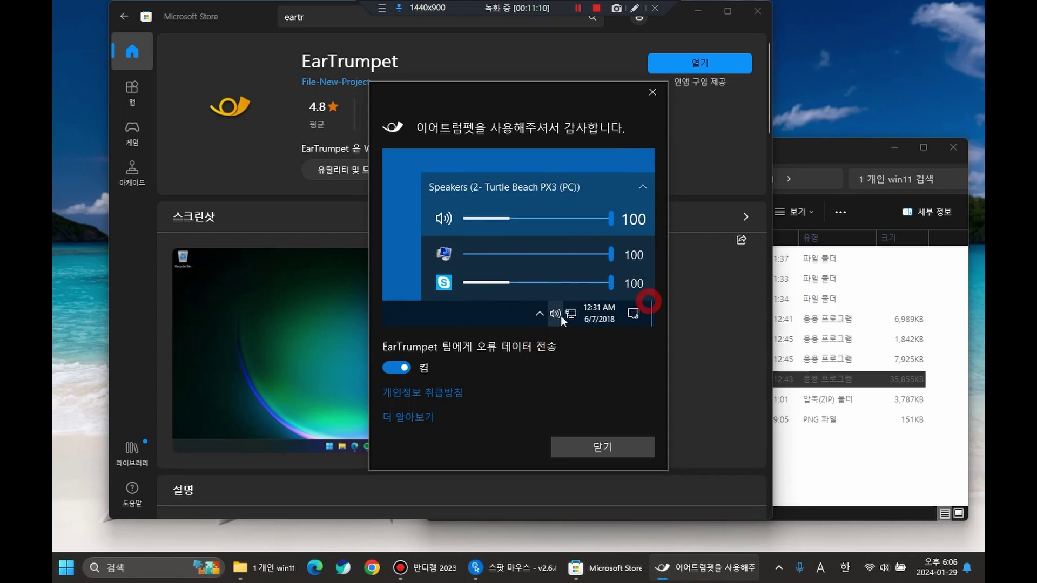
{"action": "left_click", "coordinate": [594, 444]}
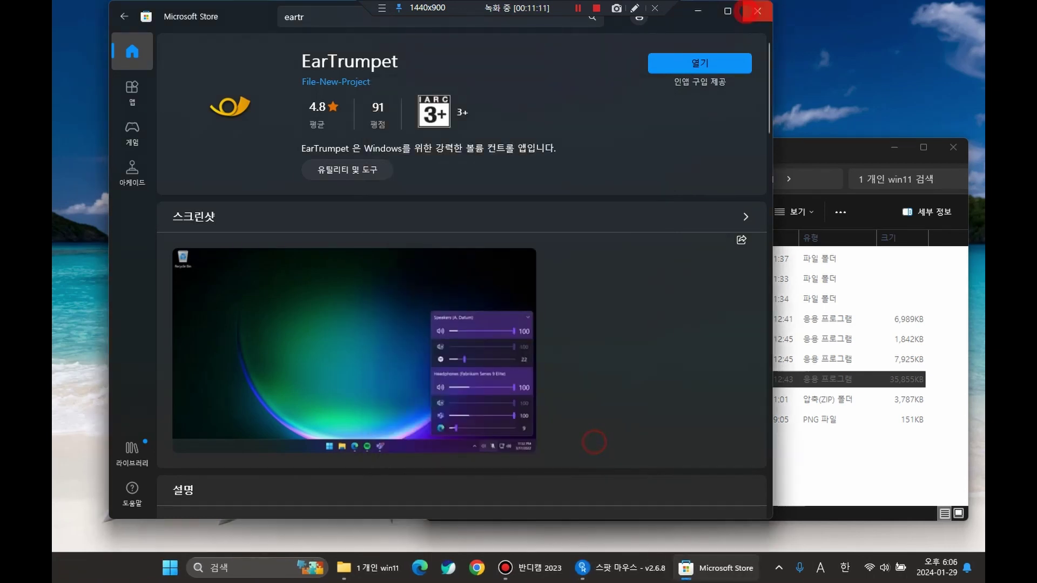
{"action": "left_click", "coordinate": [758, 11]}
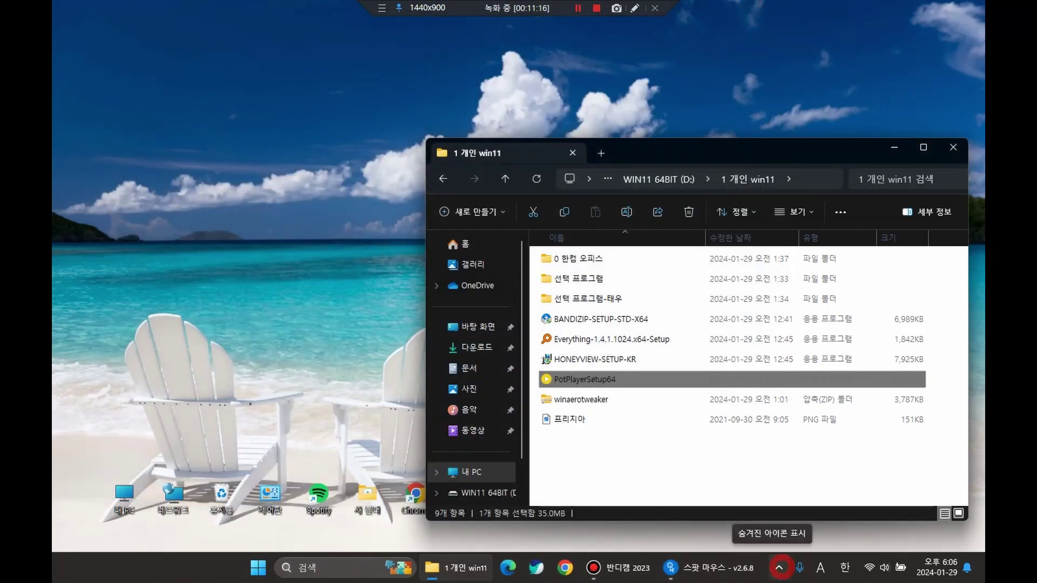
- Move the EarTrumpet speaker icon out of the hidden notification icons so it sits directly on the taskbar
{"action": "left_click", "coordinate": [779, 568]}
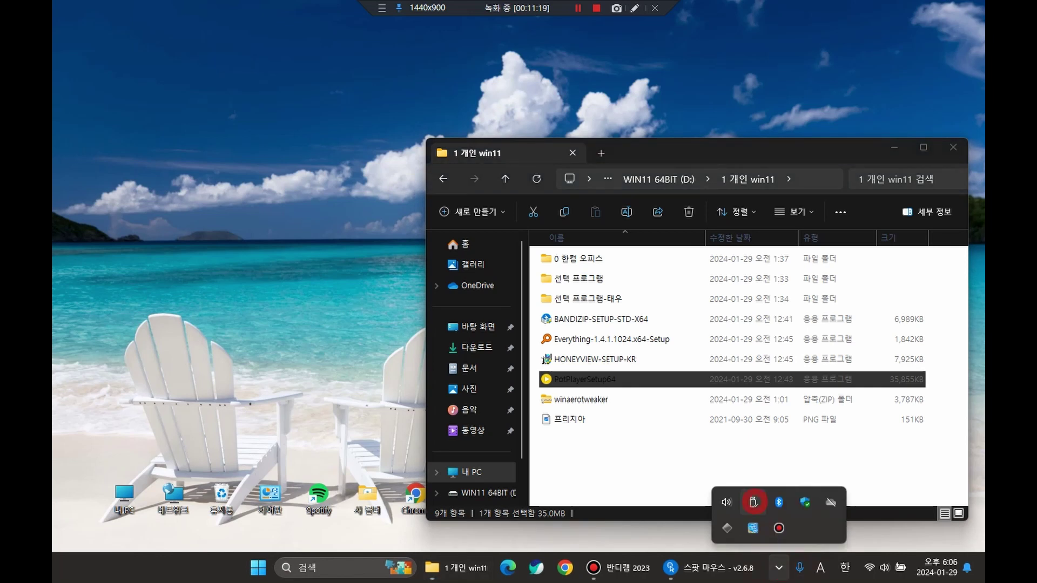
{"action": "left_click", "coordinate": [726, 501]}
{"action": "left_click_drag", "start_coordinate": [726, 501], "coordinate": [778, 568]}
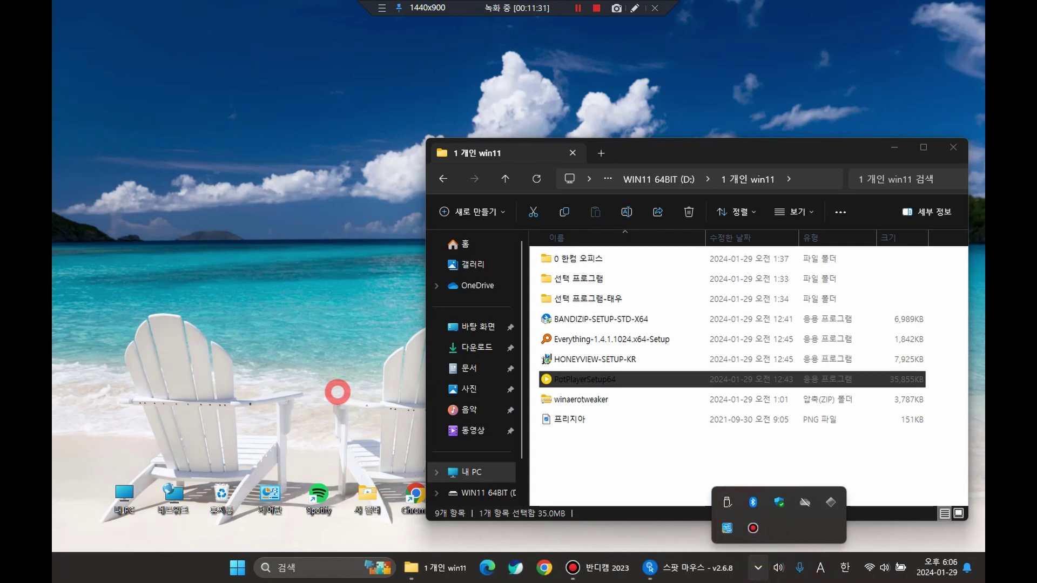
{"action": "left_click", "coordinate": [336, 393]}
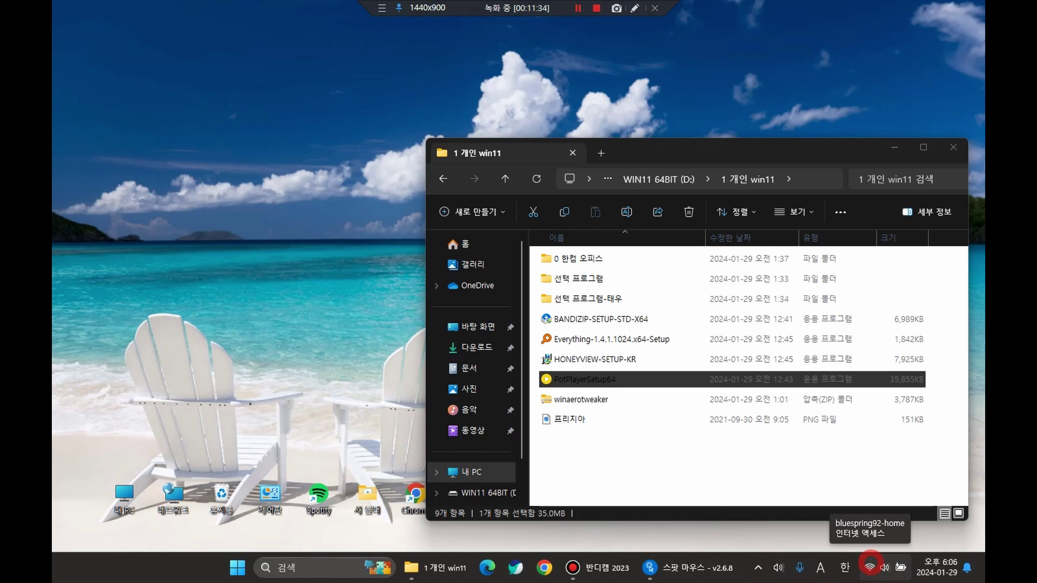
- Compare the Windows quick settings volume control with EarTrumpet's per-app volume mixer, and close the mixer
{"action": "left_click", "coordinate": [870, 566]}
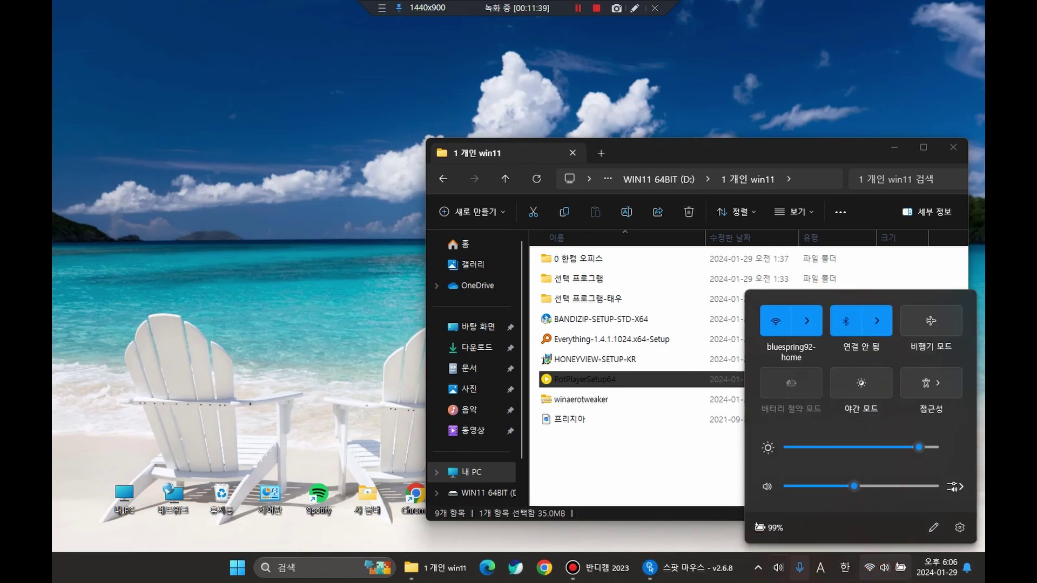
{"action": "left_click", "coordinate": [779, 567]}
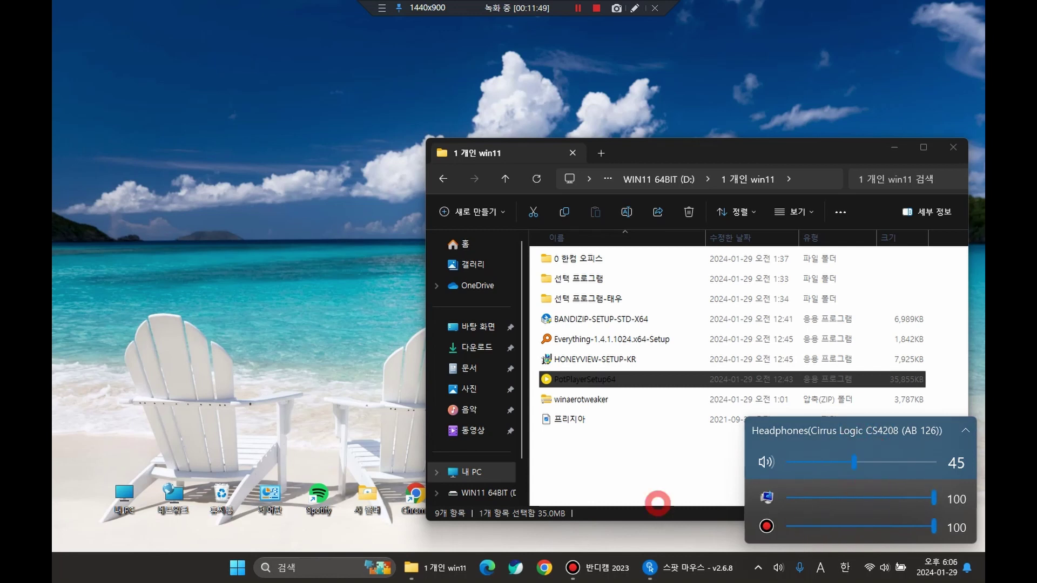
{"action": "left_click", "coordinate": [390, 407]}
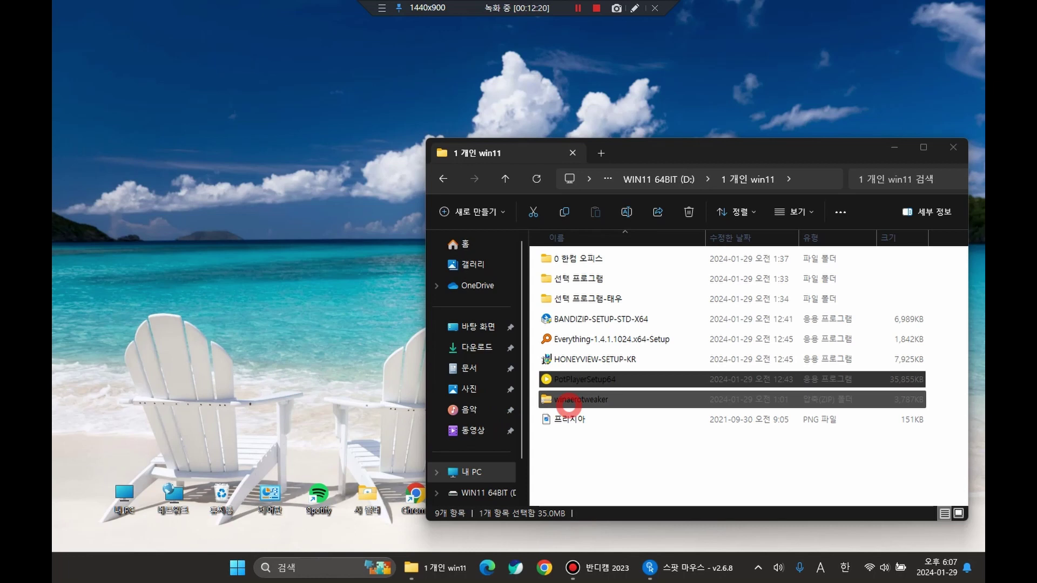
- Open the winaerotweaker archive and try to run SilentSetup, letting it run despite the SmartScreen block
{"action": "double_click", "coordinate": [568, 402]}
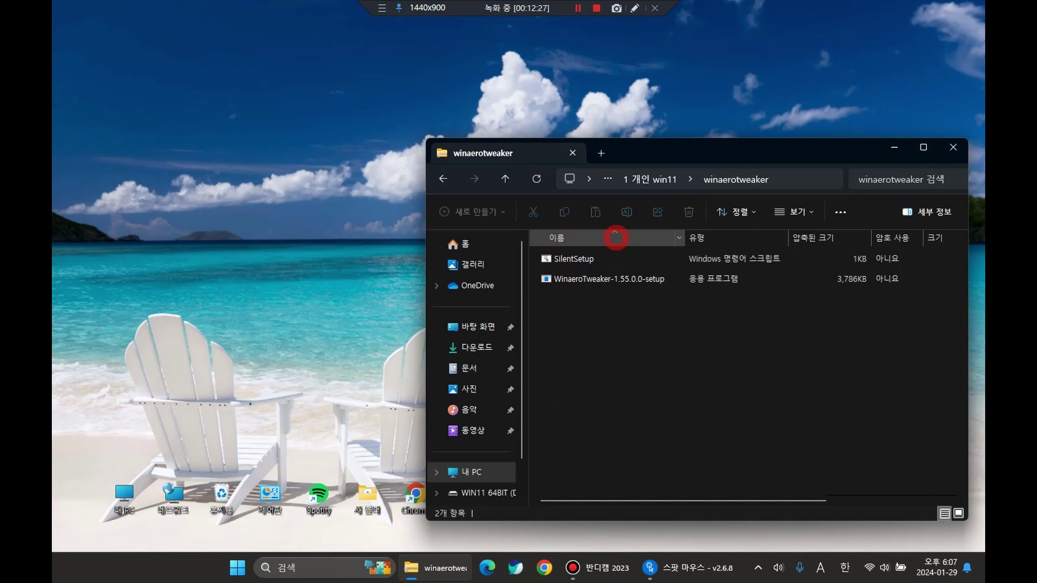
{"action": "left_click", "coordinate": [573, 260]}
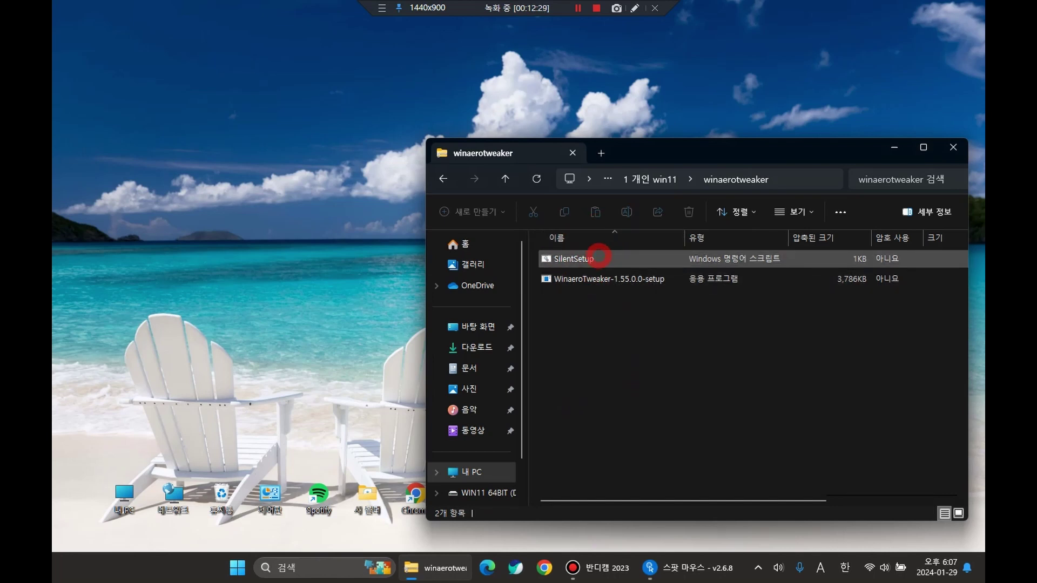
{"action": "left_click", "coordinate": [592, 259]}
{"action": "double_click", "coordinate": [591, 259]}
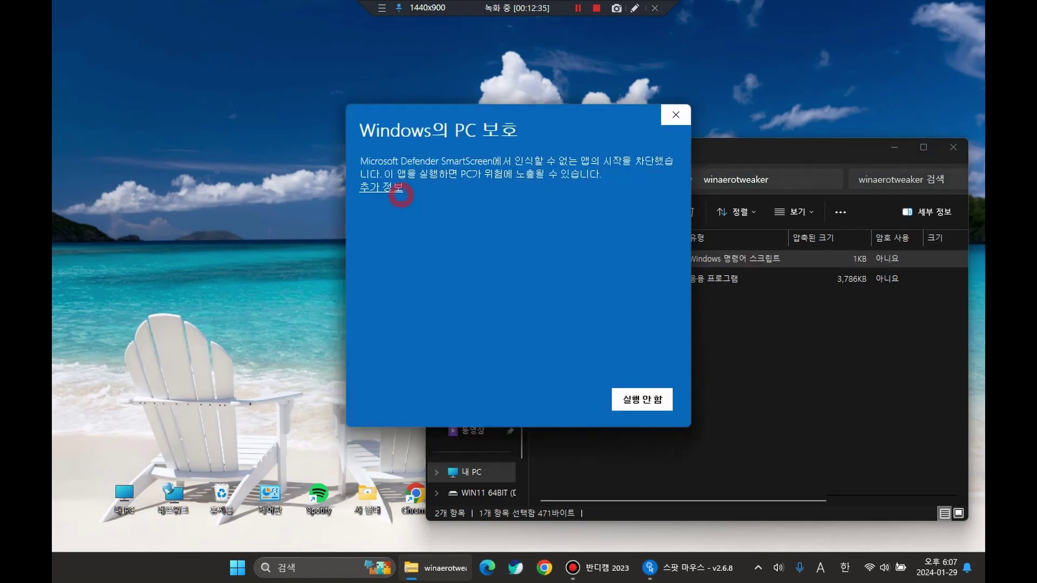
{"action": "left_click", "coordinate": [400, 192]}
{"action": "left_click", "coordinate": [588, 400]}
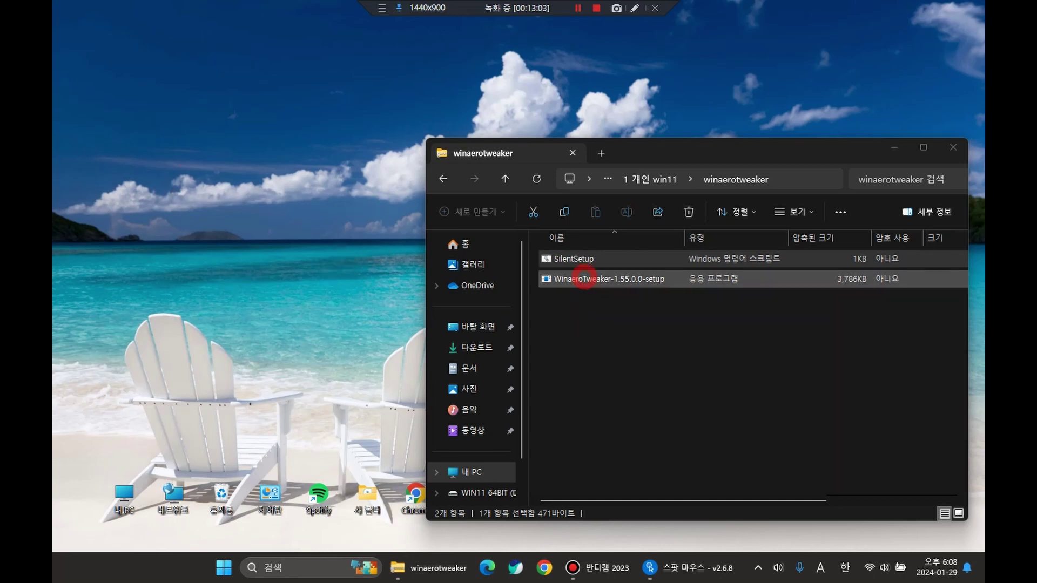
- Install Winaero Tweaker by running WinaeroTweaker-1.55.0.0-setup from the winaerotweaker archive without extracting, in Normal mode with default folders and a desktop icon for all users
{"action": "double_click", "coordinate": [585, 279]}
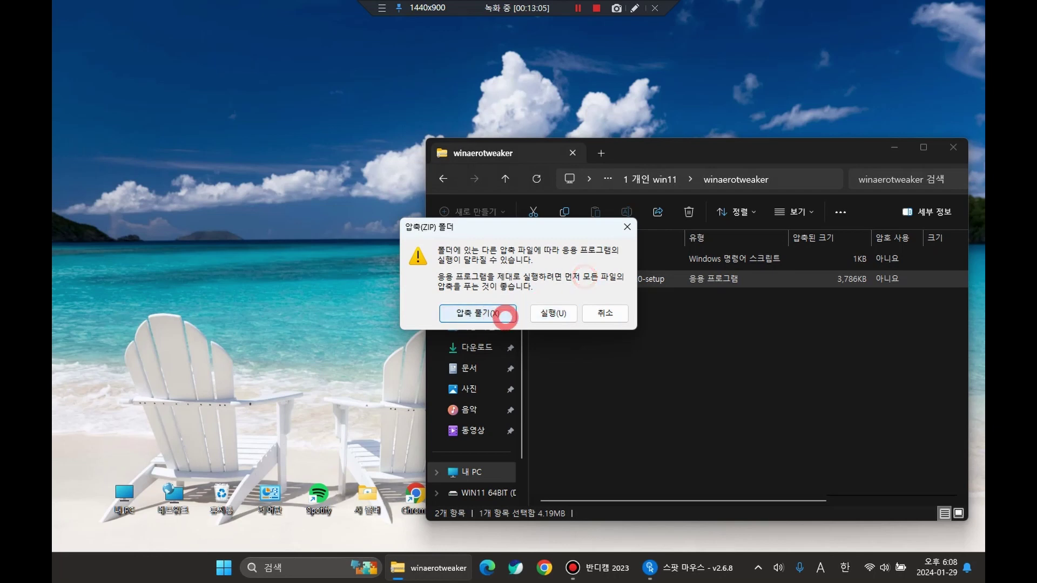
{"action": "left_click", "coordinate": [532, 313]}
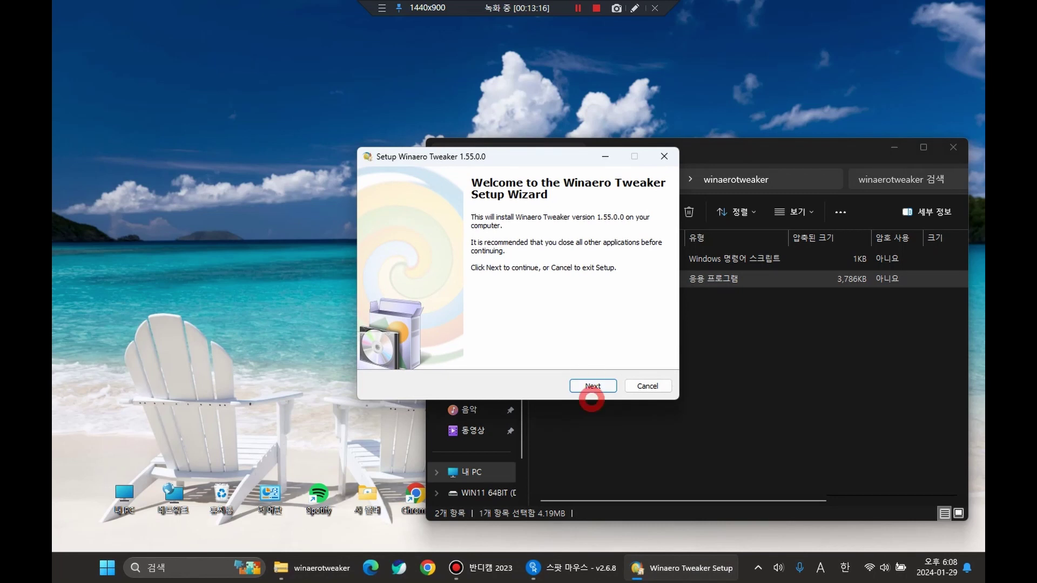
{"action": "left_click", "coordinate": [592, 385]}
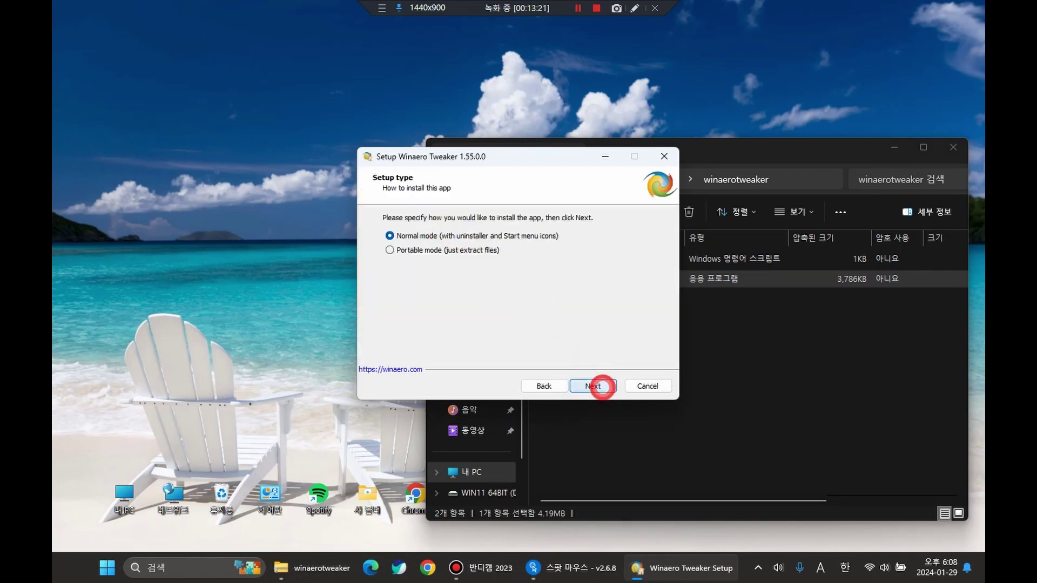
{"action": "left_click", "coordinate": [594, 386]}
{"action": "left_click", "coordinate": [469, 346]}
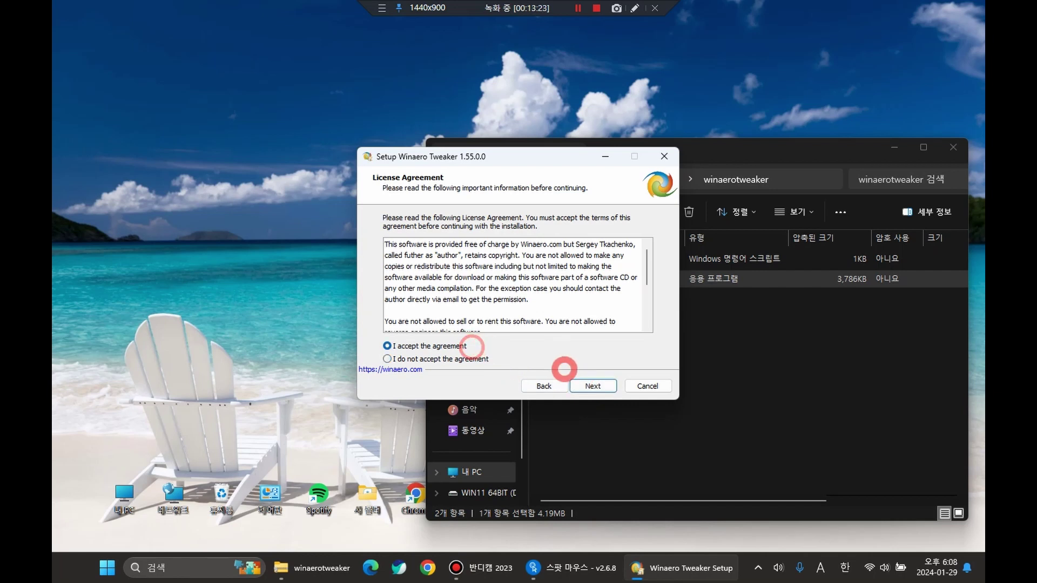
{"action": "left_click", "coordinate": [594, 385]}
{"action": "left_click", "coordinate": [593, 386]}
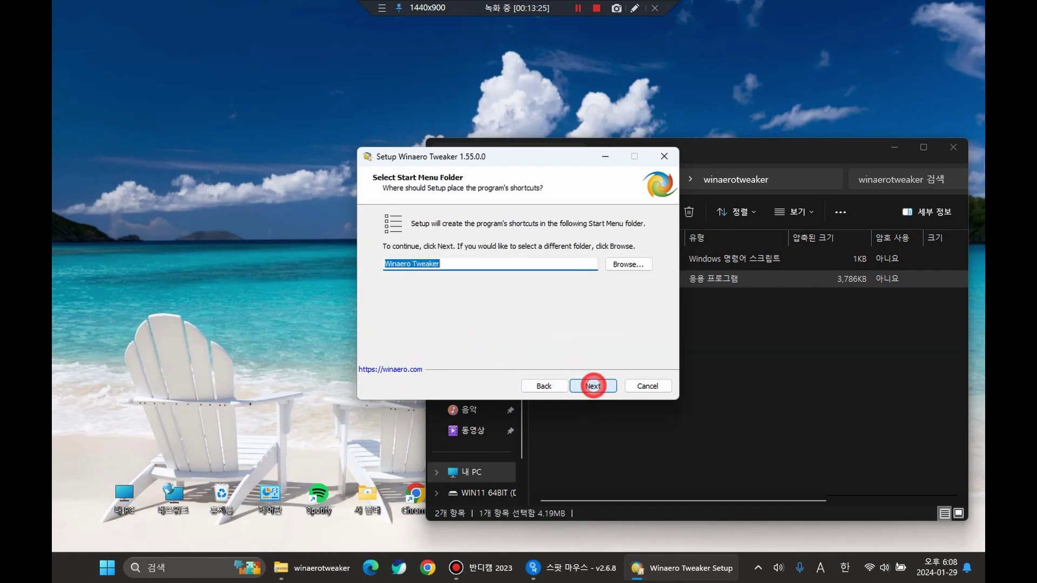
{"action": "left_click", "coordinate": [593, 386]}
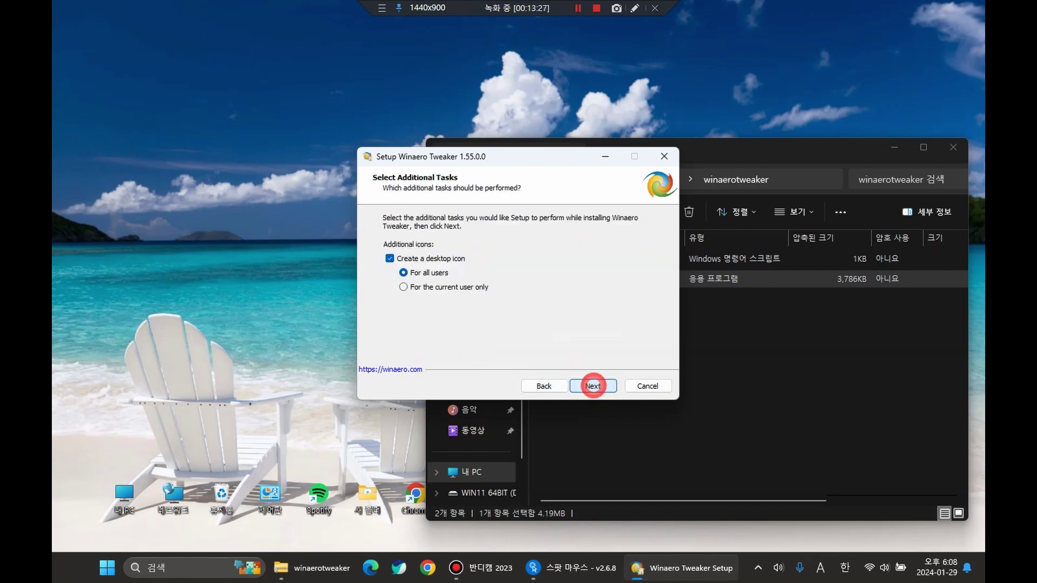
{"action": "left_click", "coordinate": [593, 386]}
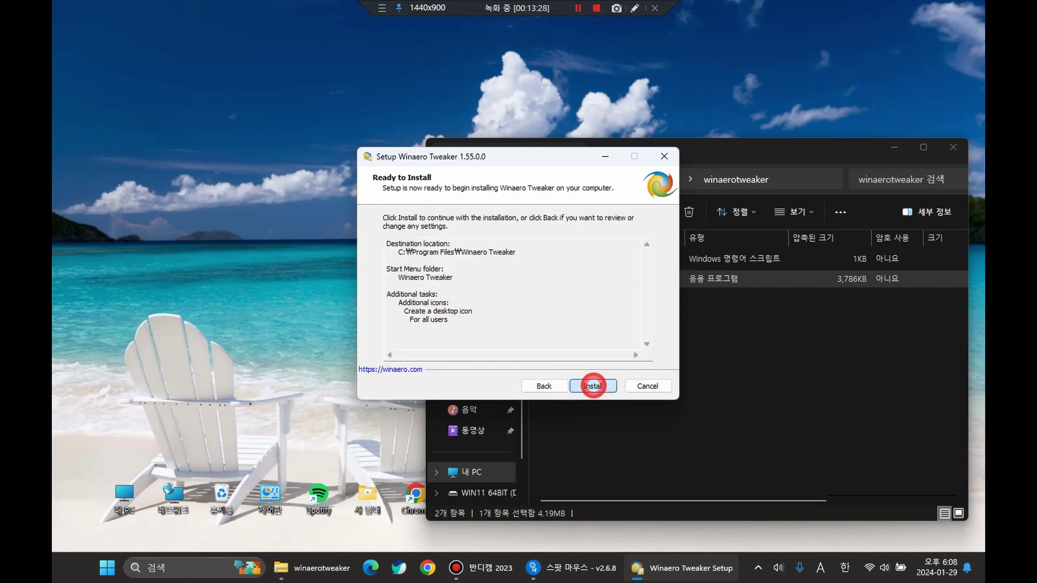
{"action": "left_click", "coordinate": [593, 386]}
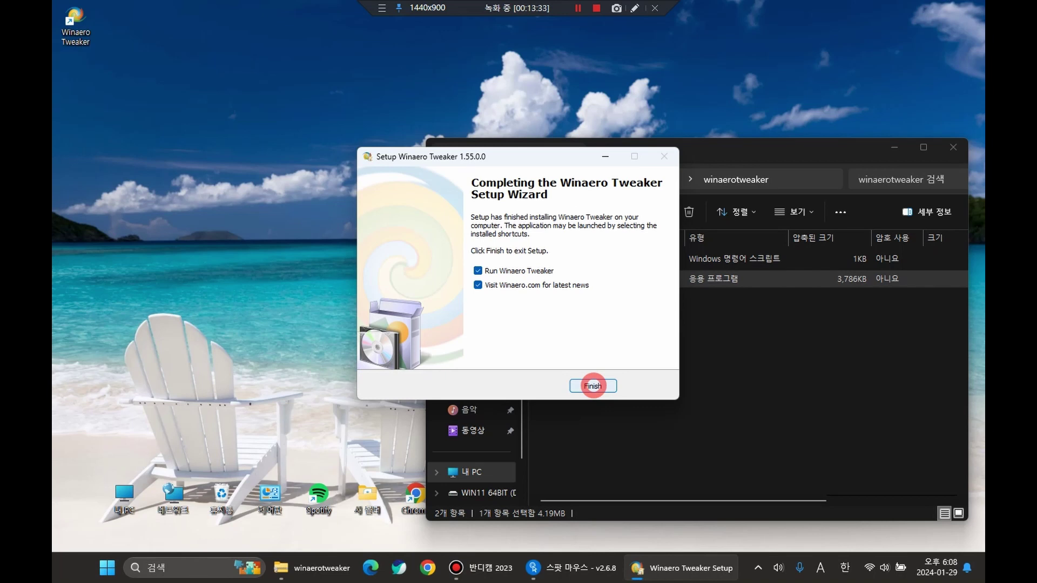
{"action": "left_click", "coordinate": [593, 386]}
- Minimize the winaerotweaker folder window, launch Winaero Tweaker from its desktop icon and accept its license agreement
{"action": "left_click", "coordinate": [904, 146]}
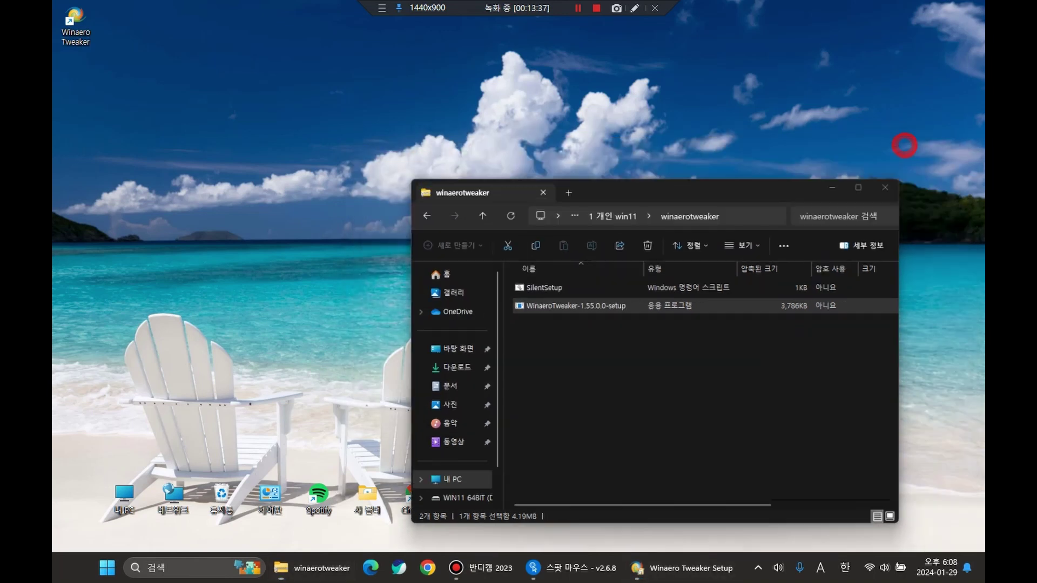
{"action": "double_click", "coordinate": [69, 20]}
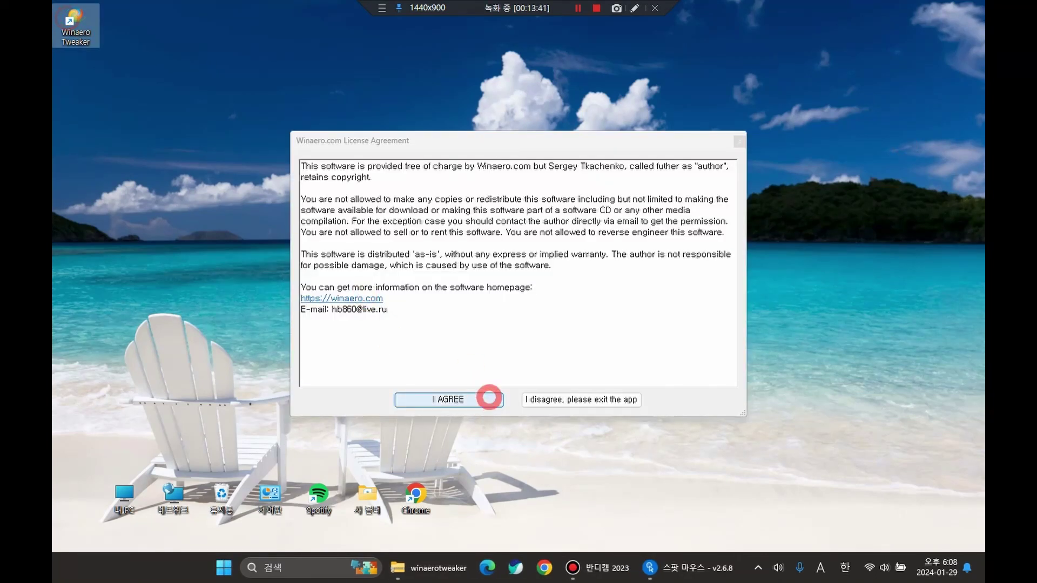
{"action": "left_click", "coordinate": [471, 401]}
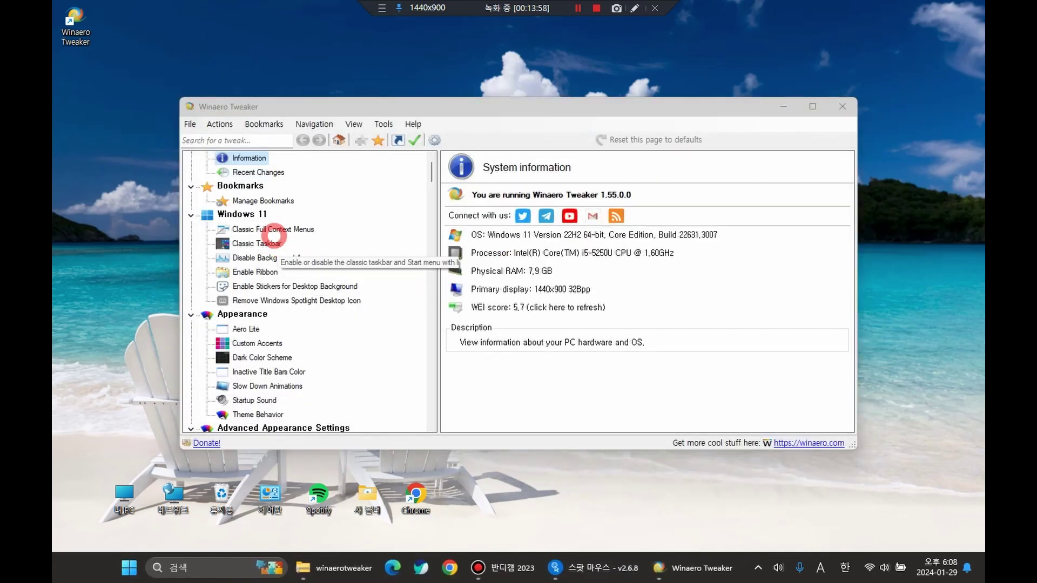
- Enable classic full context menus under Windows 11 in Winaero Tweaker and postpone the Explorer restart
{"action": "left_click", "coordinate": [257, 243]}
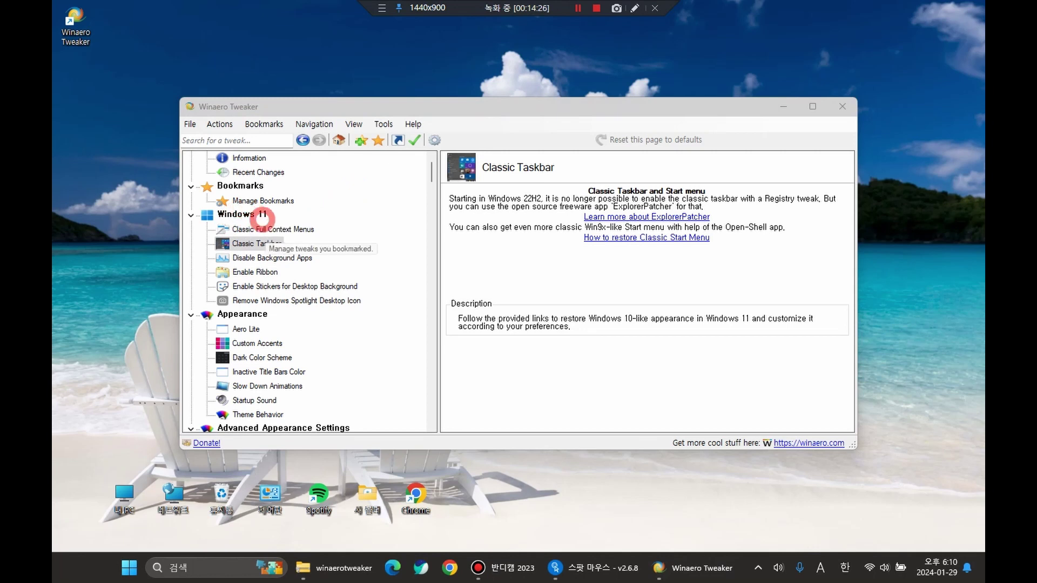
{"action": "left_click", "coordinate": [288, 228]}
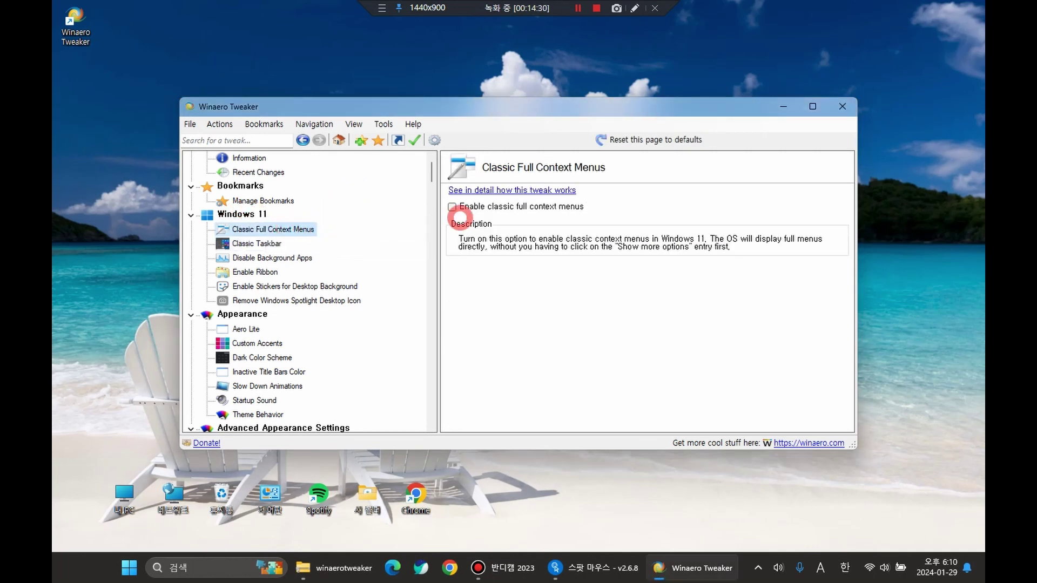
{"action": "left_click", "coordinate": [473, 208]}
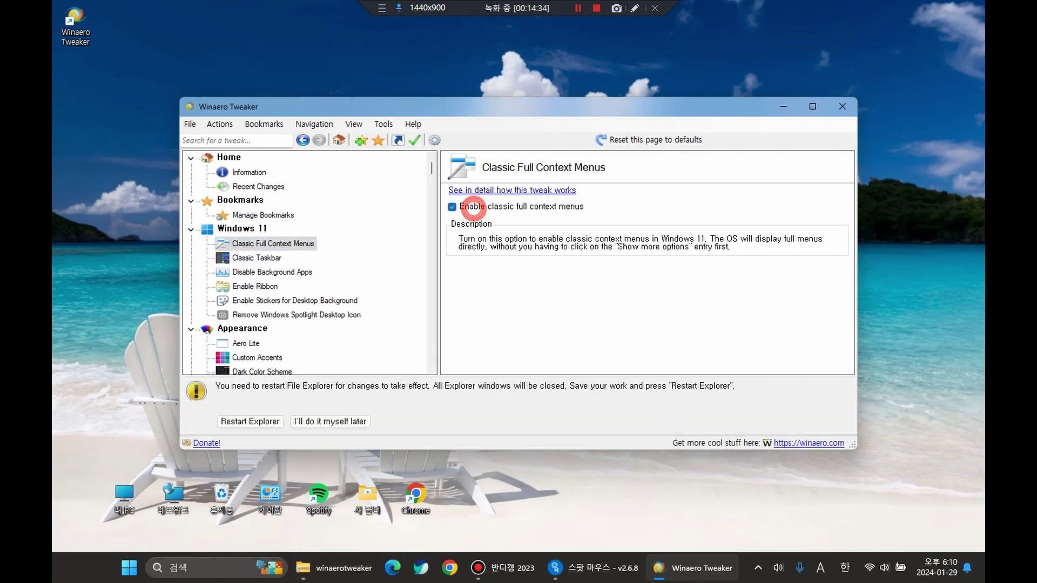
{"action": "left_click", "coordinate": [320, 418]}
{"action": "left_click", "coordinate": [320, 421]}
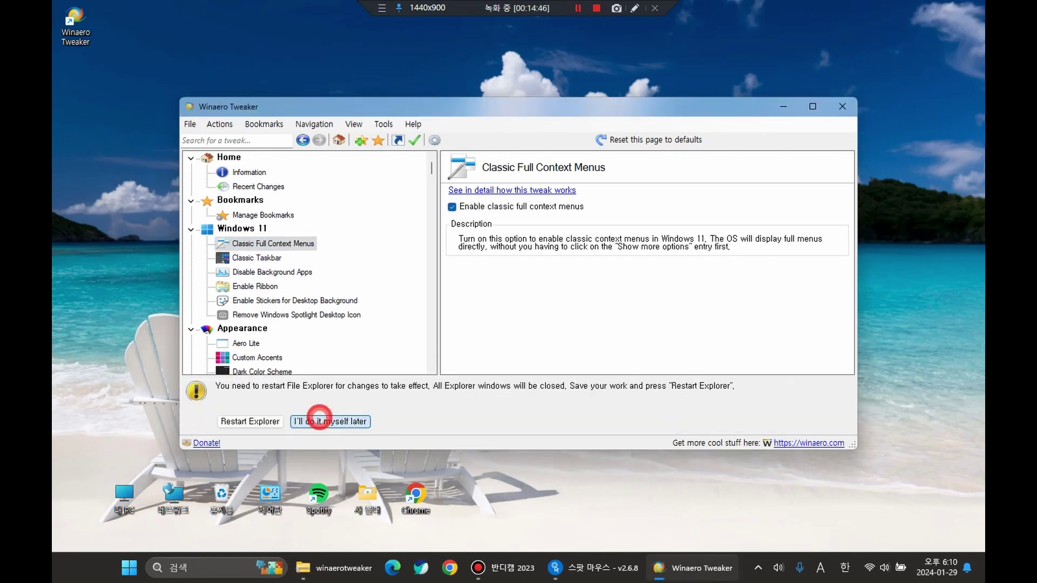
- Examine the desktop's context menu before restarting Windows, and close it
{"action": "right_click", "coordinate": [96, 161]}
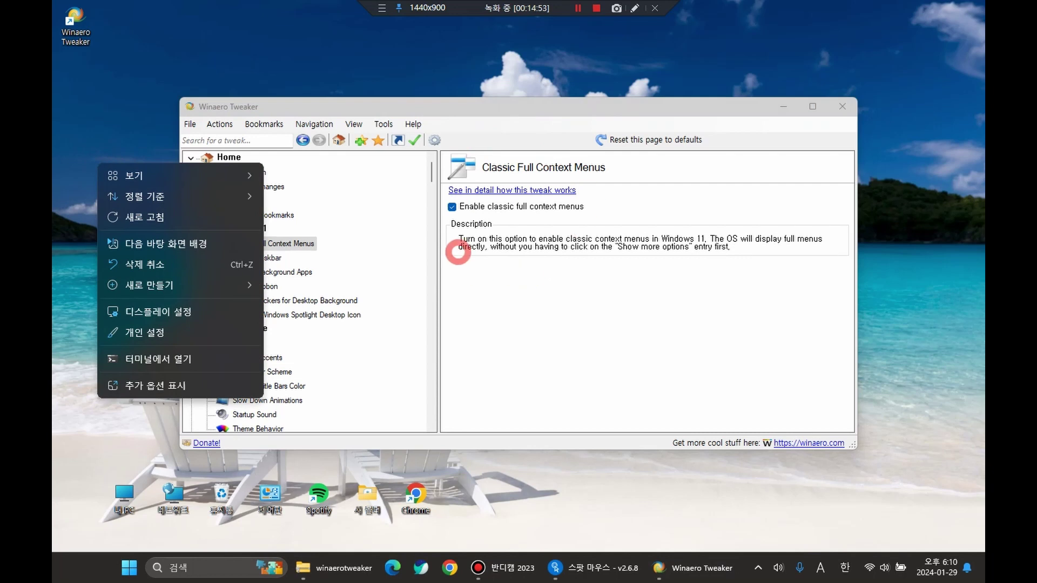
{"action": "mouse_move", "coordinate": [162, 176]}
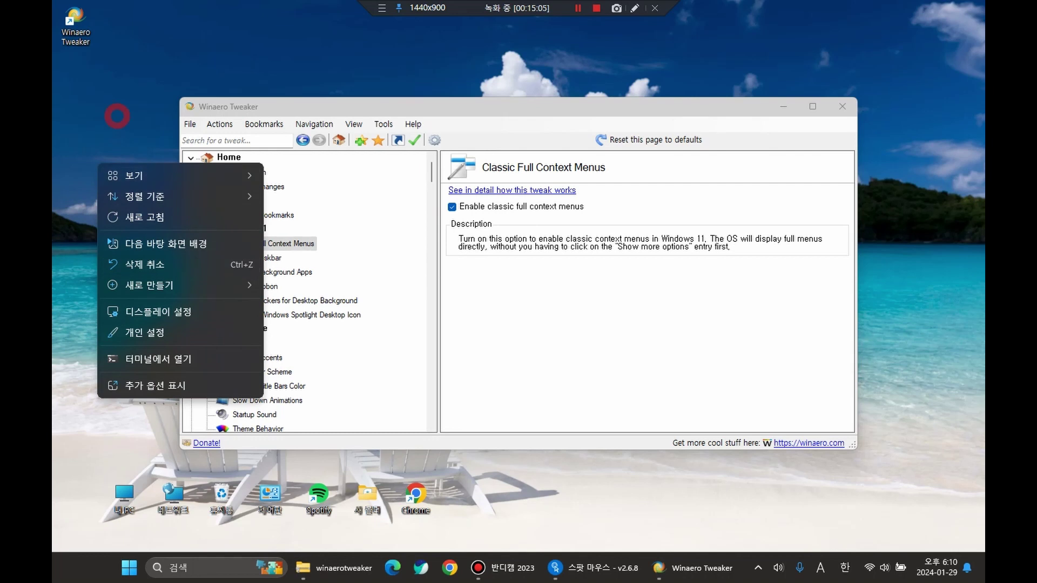
{"action": "left_click", "coordinate": [116, 116]}
- Turn on Disable web search in taskbar and Cortana under Desktop and Taskbar, and postpone signing out
{"action": "scroll", "coordinate": [317, 269], "scroll_direction": "down", "scroll_amount": 3}
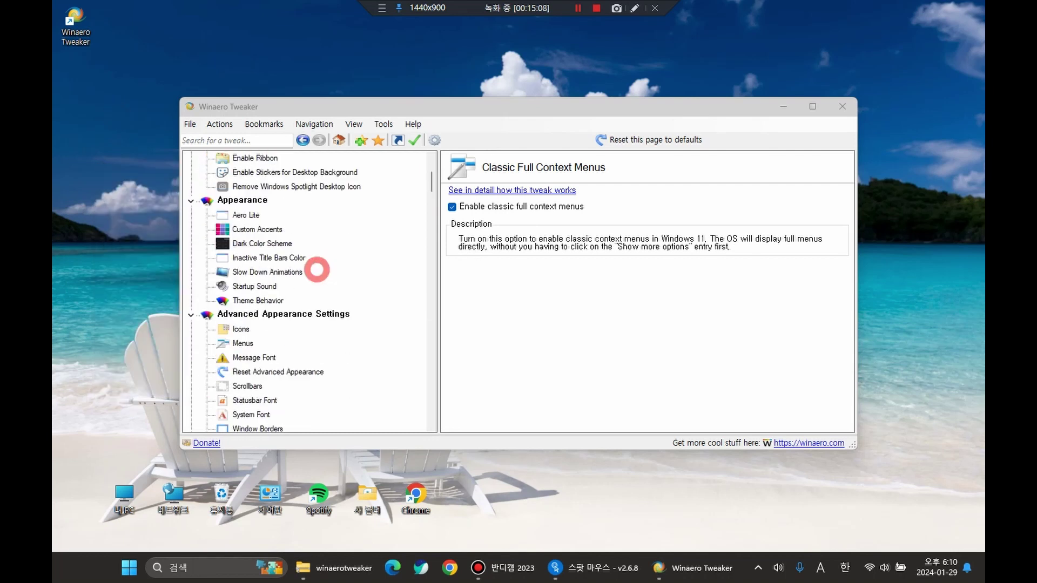
{"action": "scroll", "coordinate": [317, 269], "scroll_direction": "down", "scroll_amount": 10}
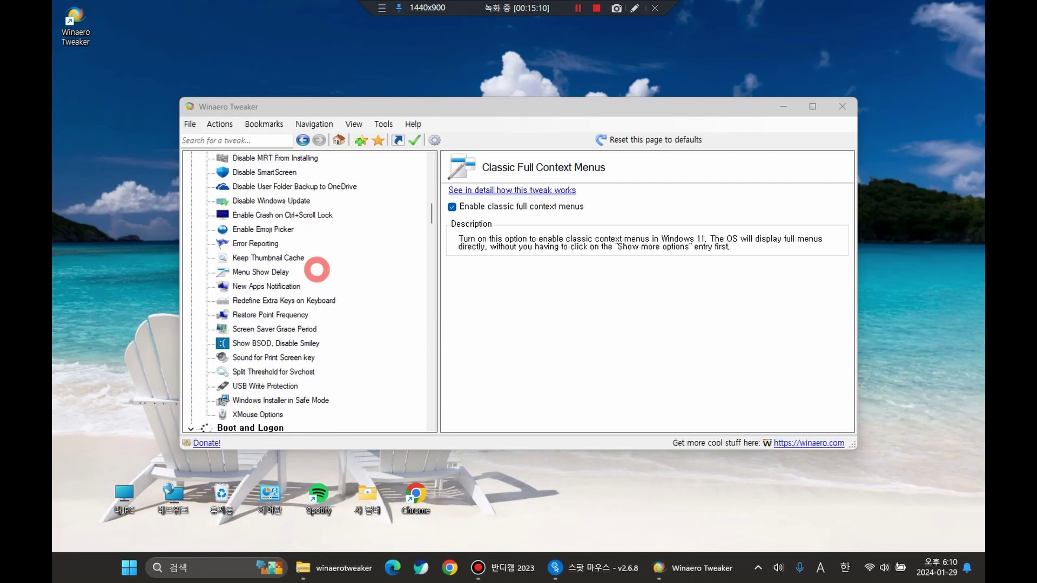
{"action": "scroll", "coordinate": [317, 270], "scroll_direction": "down", "scroll_amount": 10}
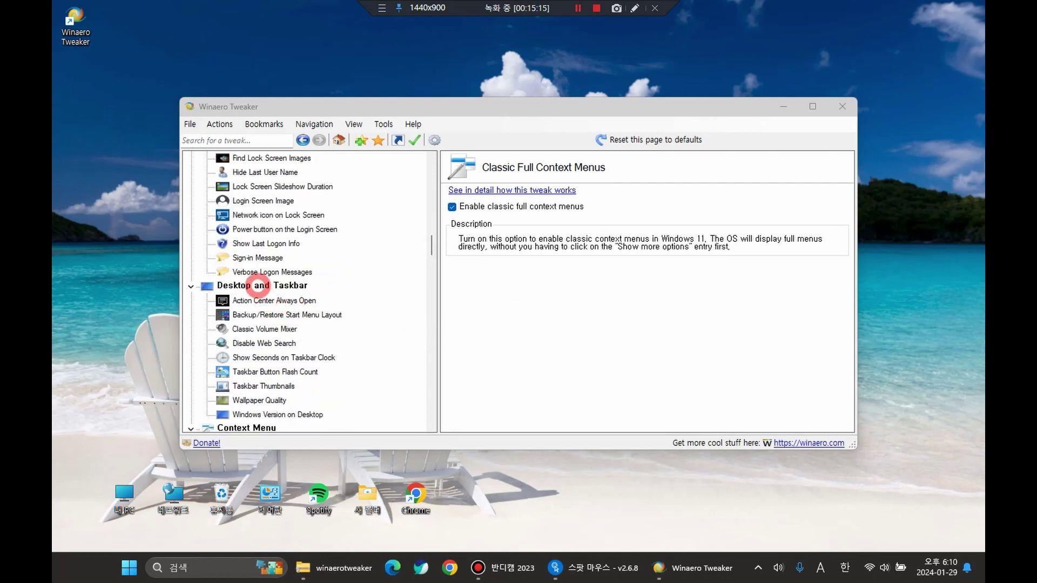
{"action": "scroll", "coordinate": [260, 288], "scroll_direction": "down", "scroll_amount": 1}
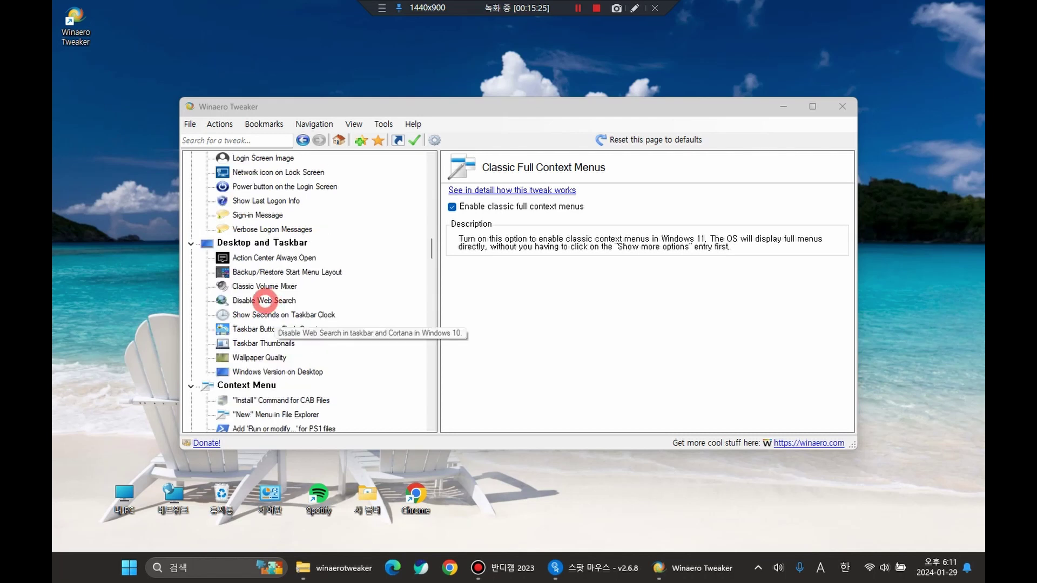
{"action": "left_click", "coordinate": [265, 300]}
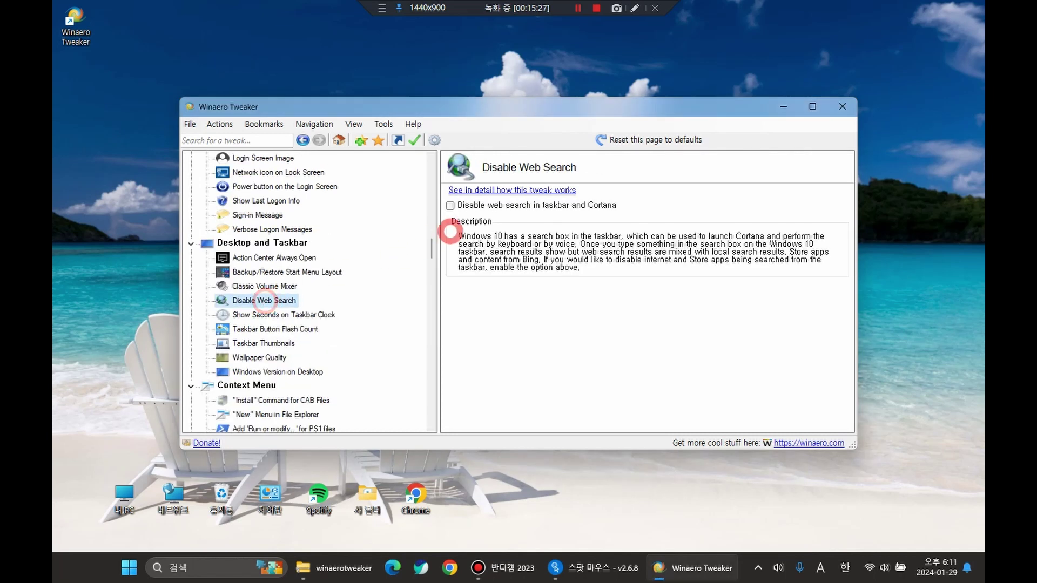
{"action": "left_click", "coordinate": [475, 205]}
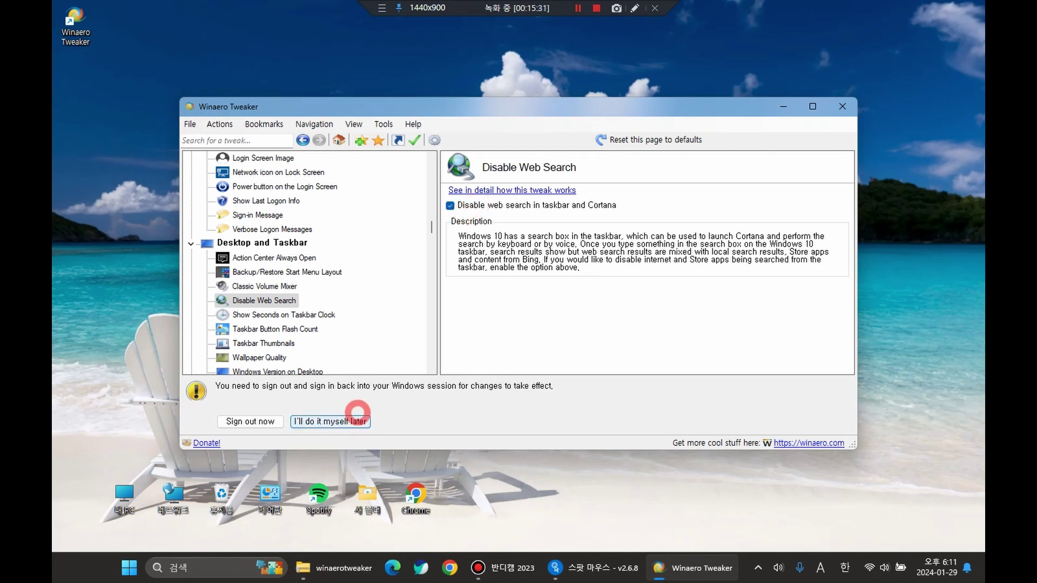
{"action": "left_click", "coordinate": [357, 417]}
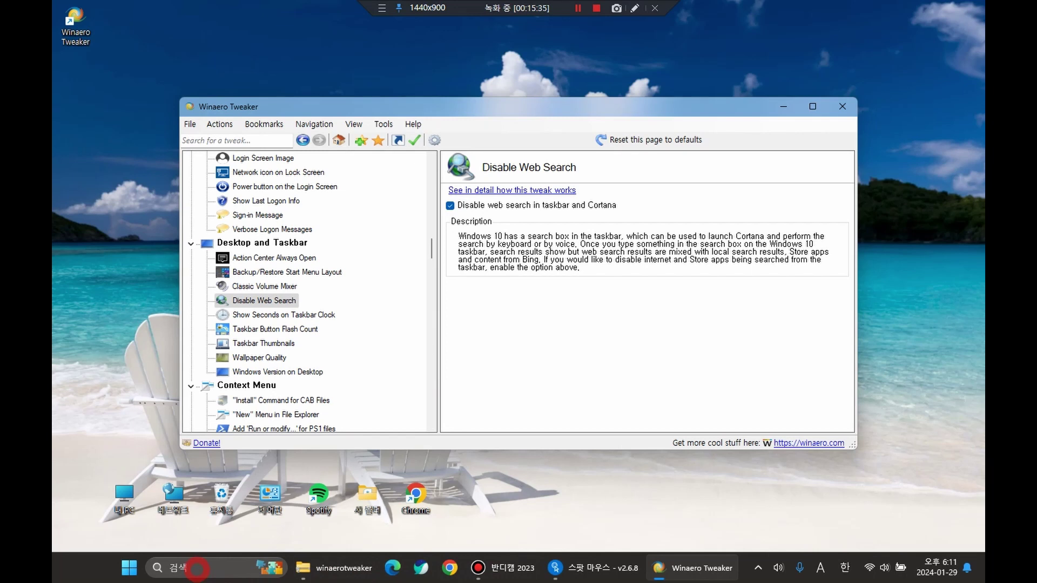
- Examine the taskbar search panel for web content before restarting Windows, and close it
{"action": "left_click", "coordinate": [196, 568]}
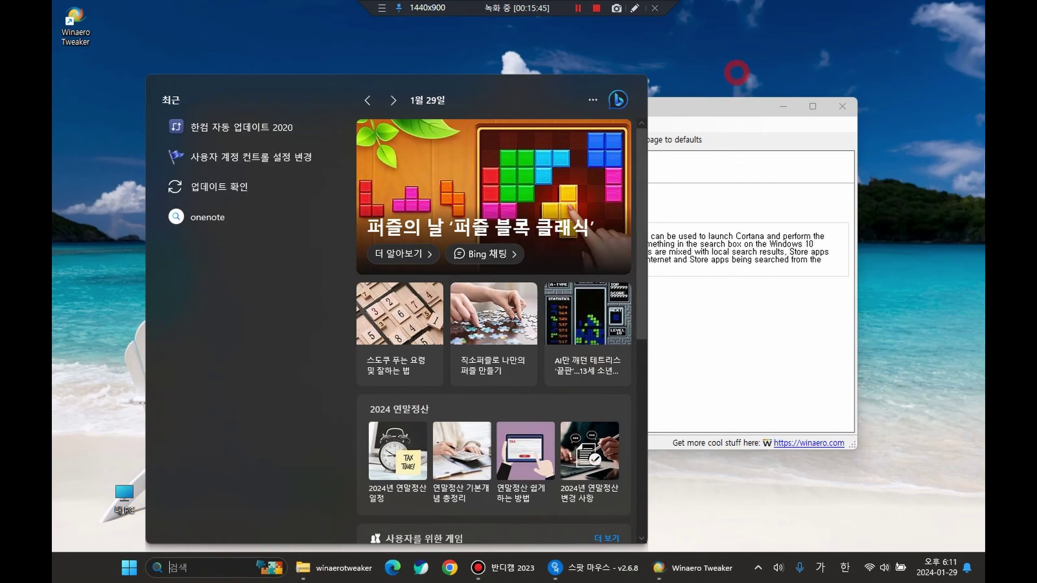
{"action": "left_click", "coordinate": [756, 299]}
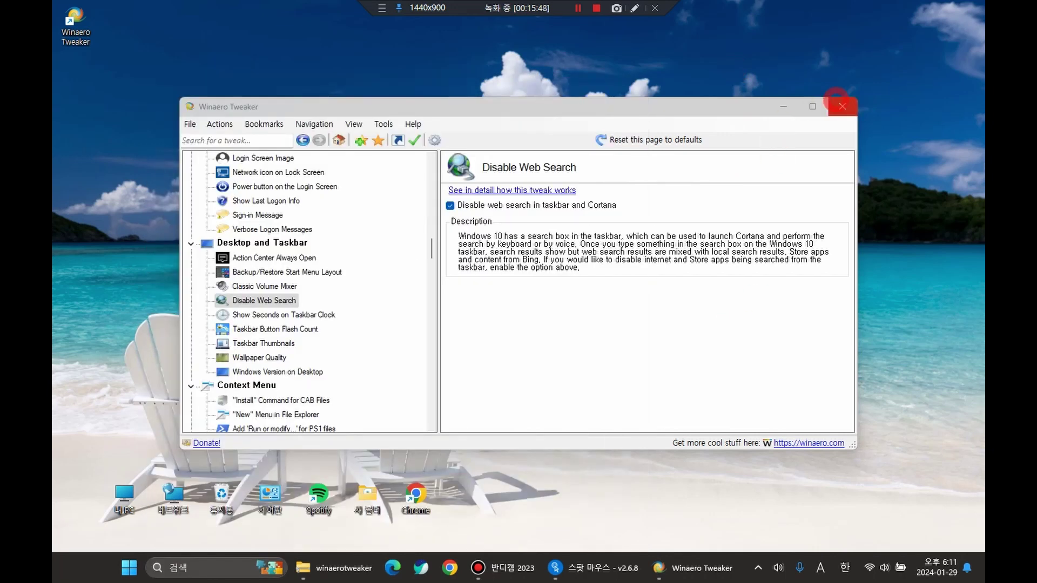
- Close Winaero Tweaker and restart the computer
{"action": "left_click", "coordinate": [837, 103]}
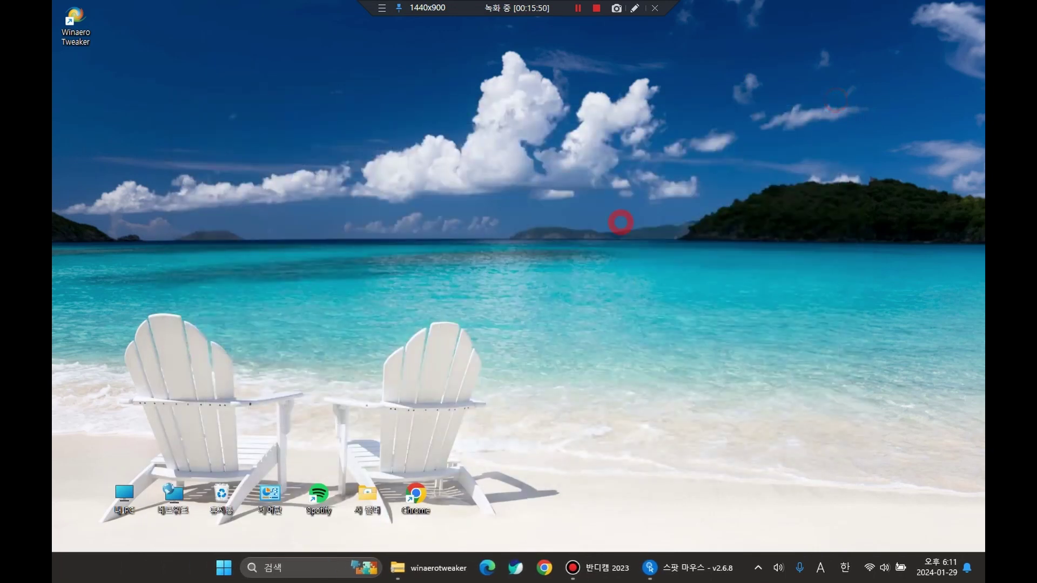
{"action": "left_click", "coordinate": [224, 567]}
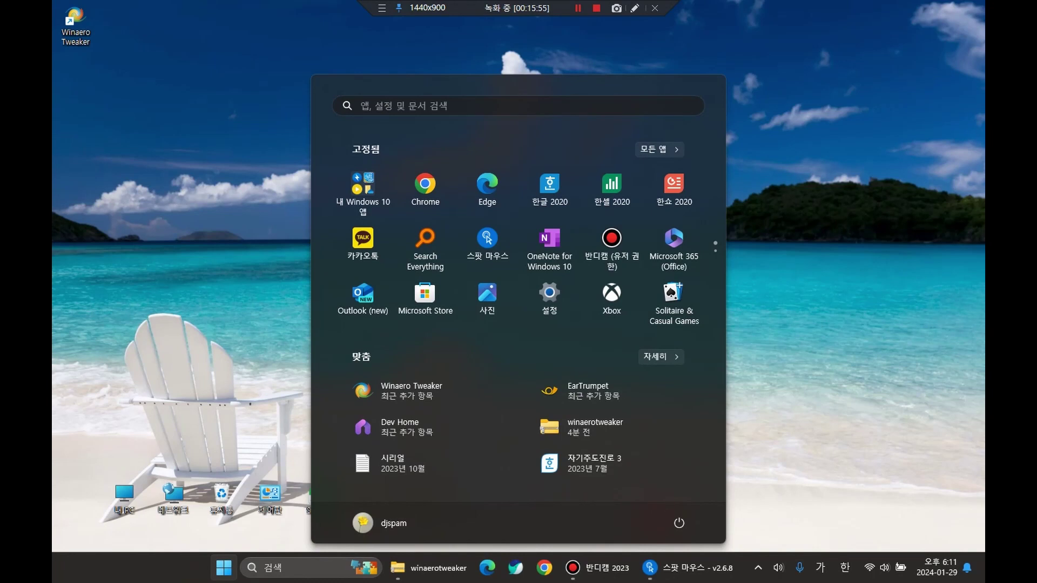
{"action": "left_click", "coordinate": [679, 522]}
{"action": "left_click", "coordinate": [675, 494]}
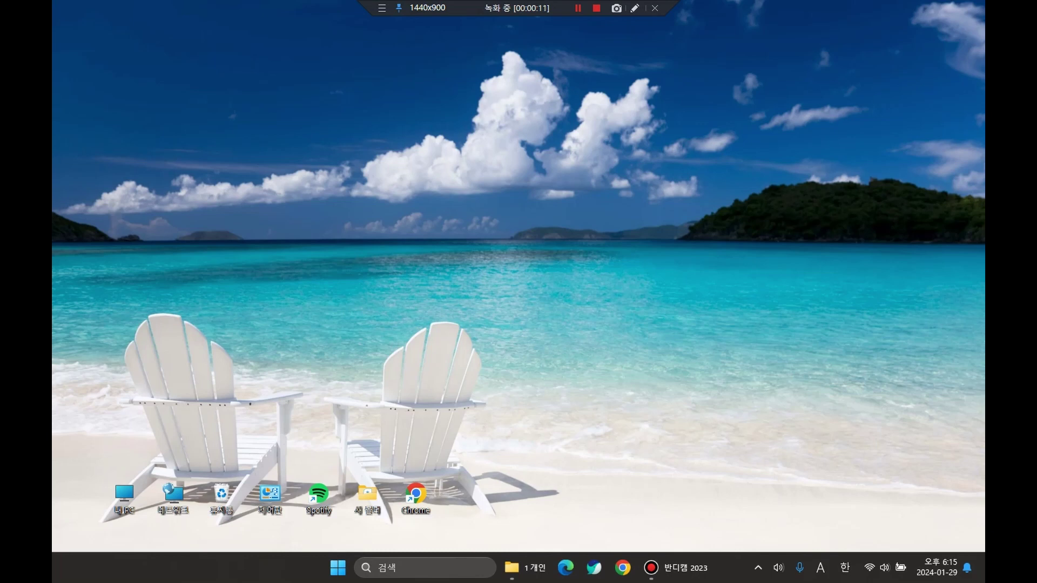
- Check the desktop's context menu and the search panel after the restart, closing each one
{"action": "right_click", "coordinate": [525, 158]}
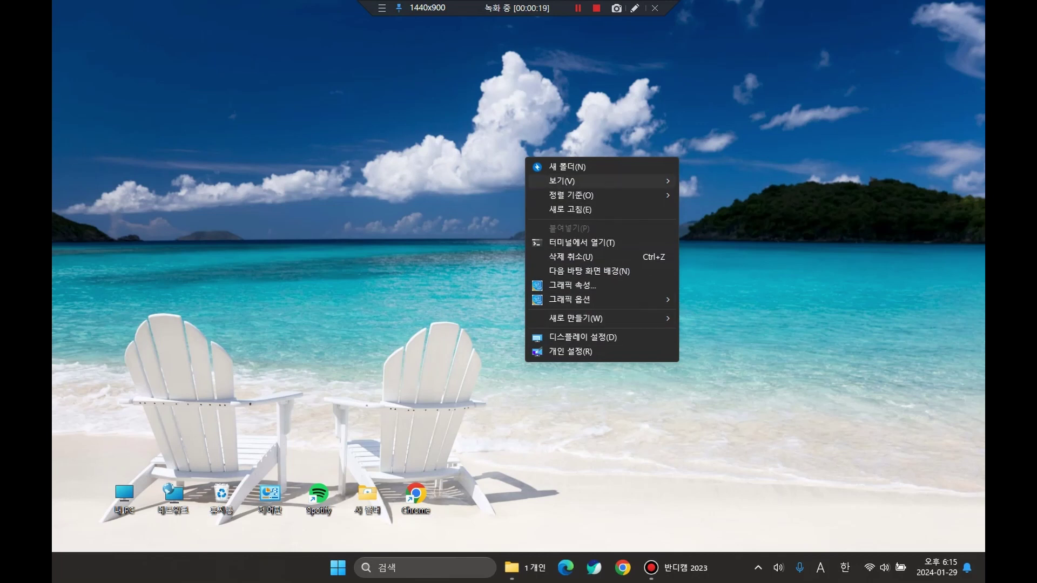
{"action": "key", "text": "Escape"}
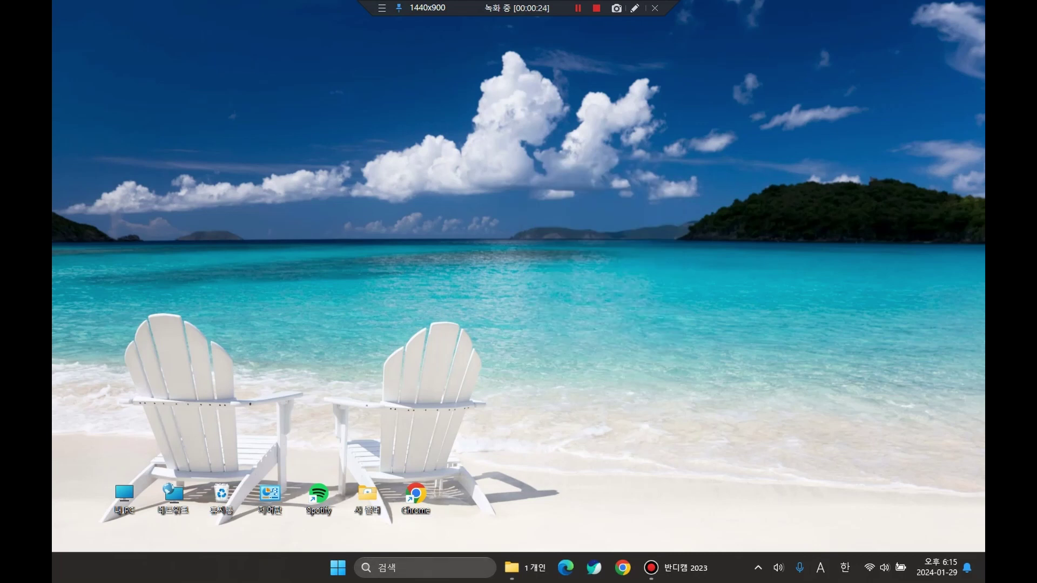
{"action": "key", "text": "super+s"}
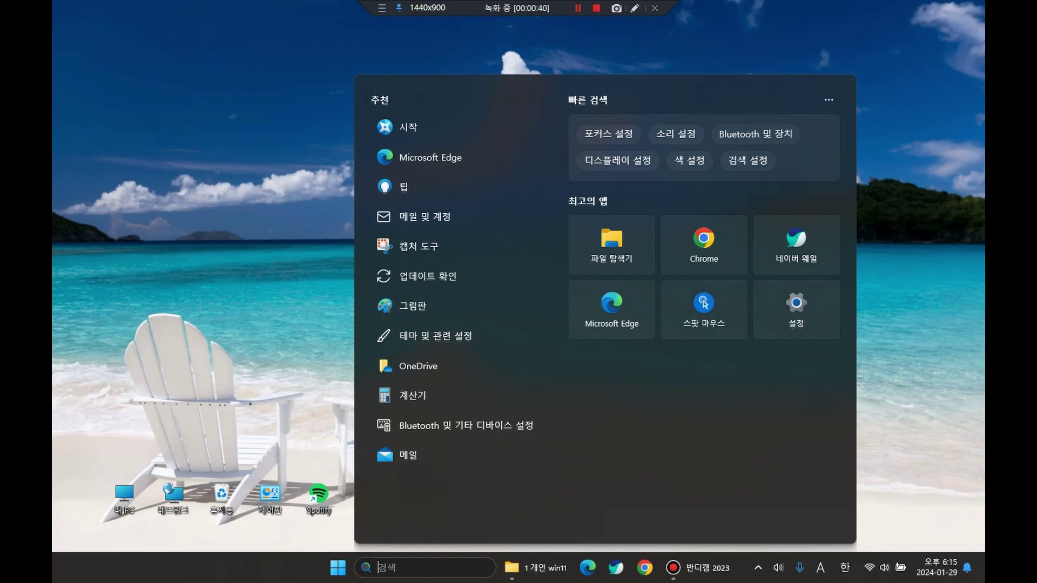
{"action": "key", "text": "Escape"}
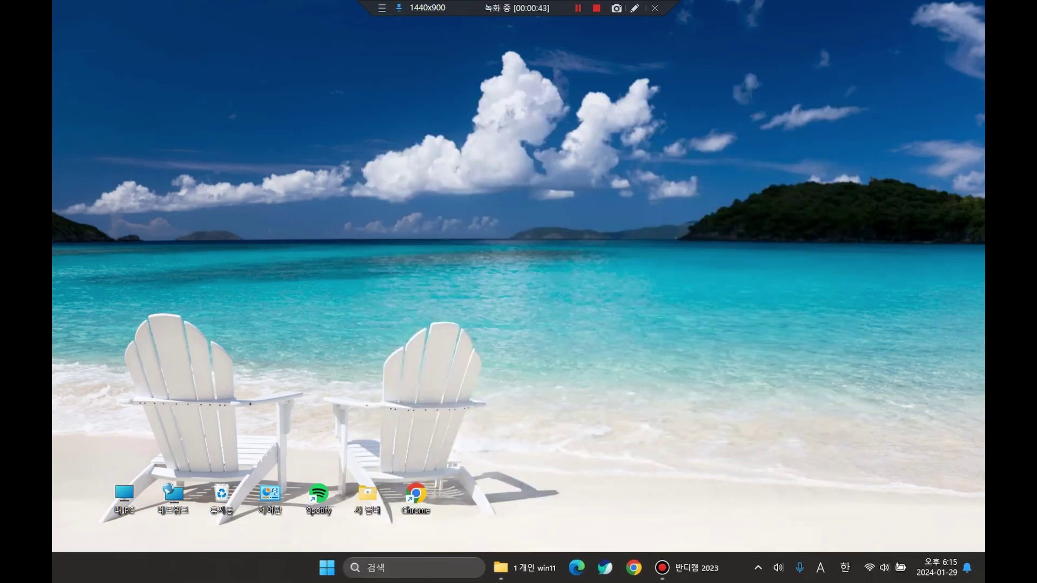